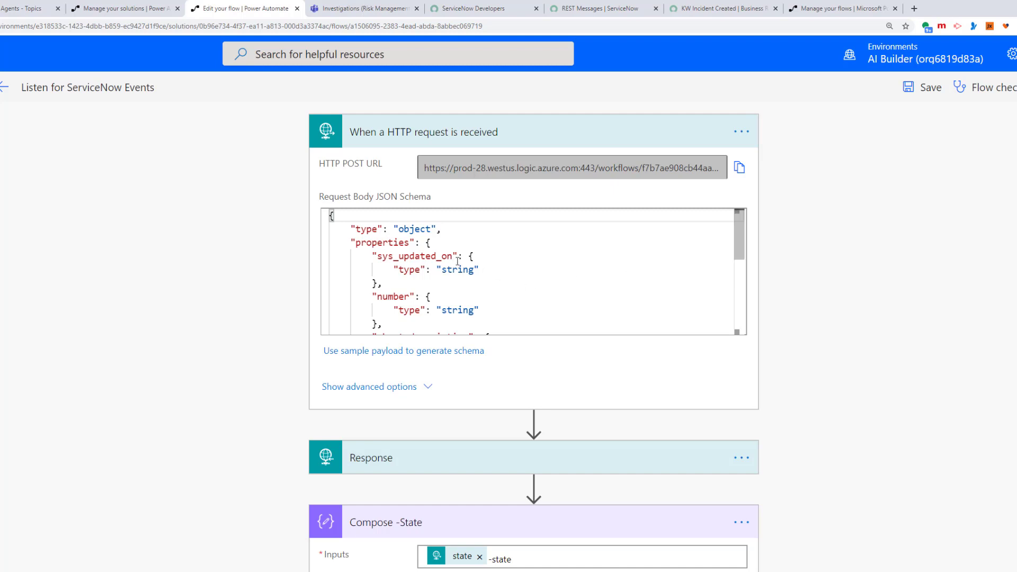
left_click_drag(459, 256, 371, 256)
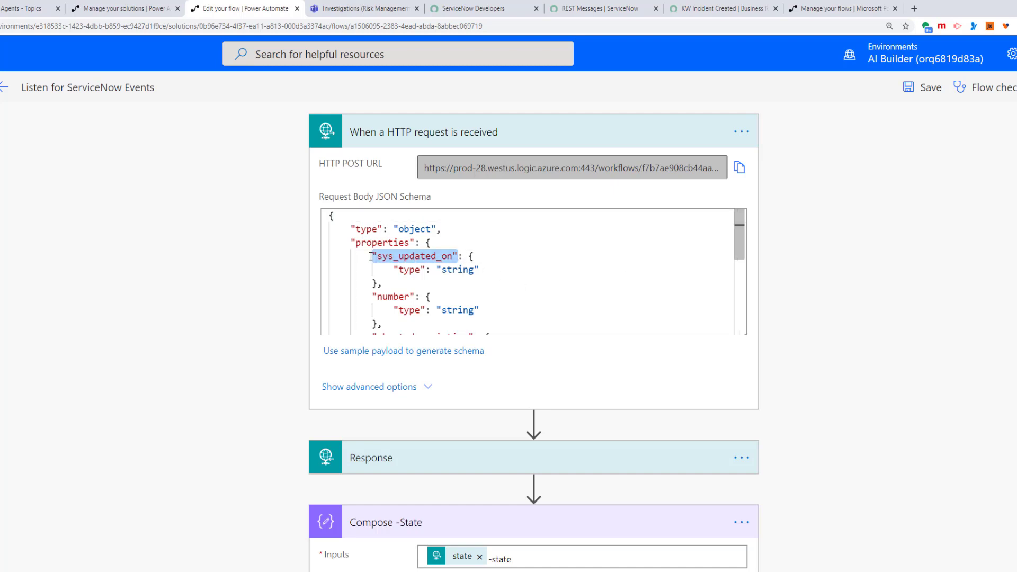
scroll(441, 291, "down", 2)
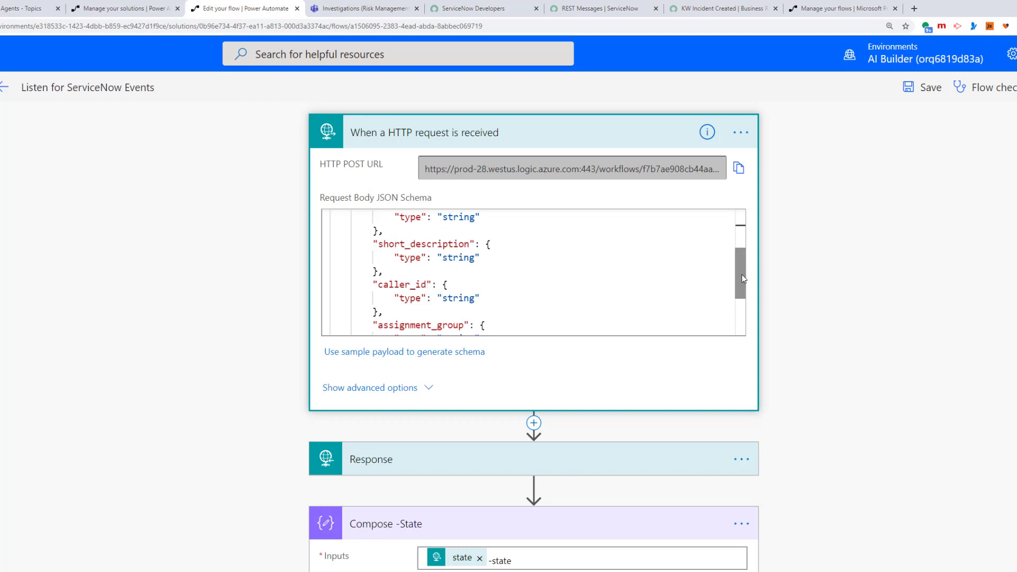
left_click_drag(742, 277, 740, 259)
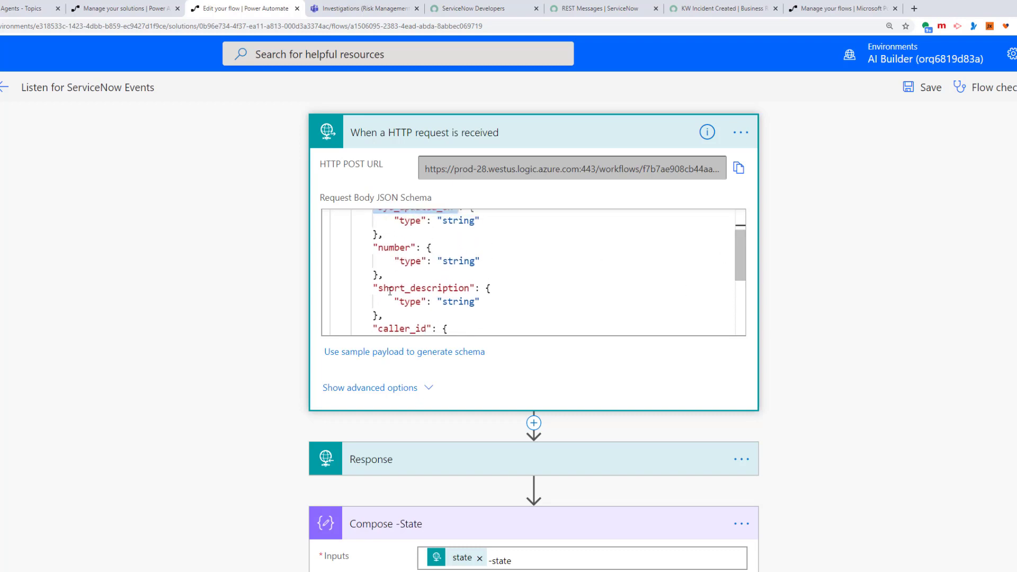
left_click_drag(740, 262, 746, 300)
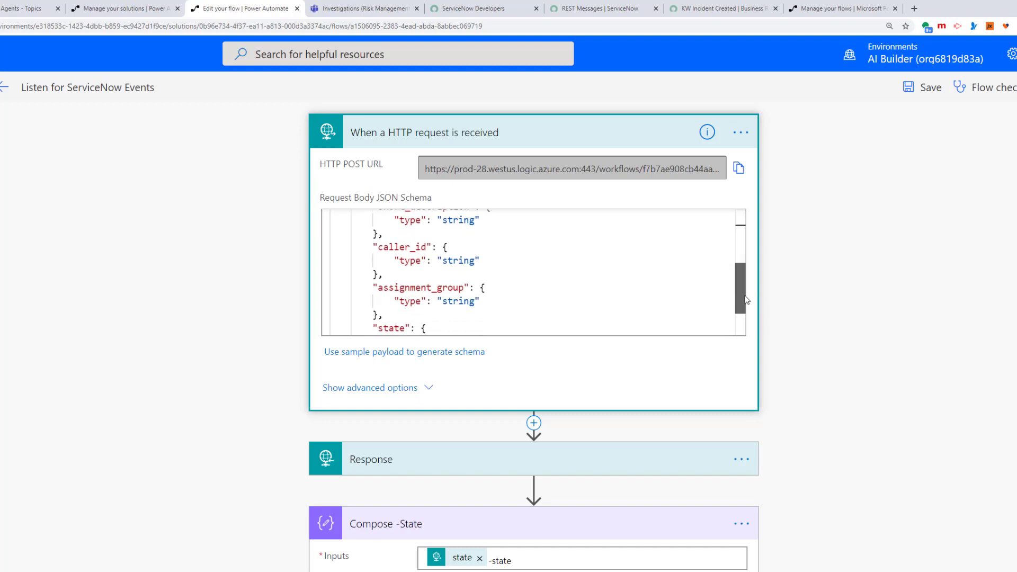
left_click_drag(746, 300, 749, 308)
left_click_drag(379, 253, 464, 254)
double_click(392, 294)
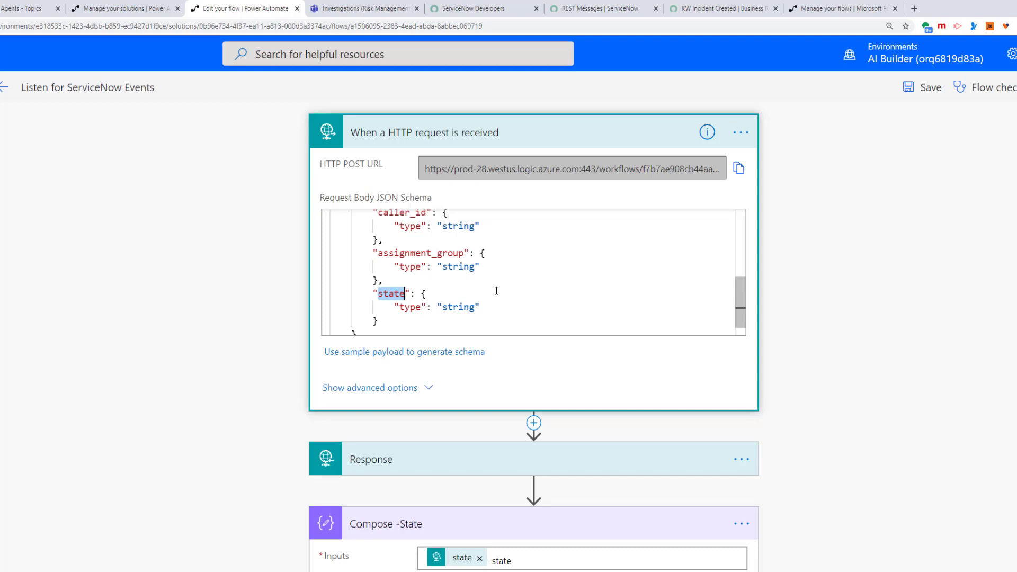
scroll(496, 290, "down", 3)
left_click(281, 288)
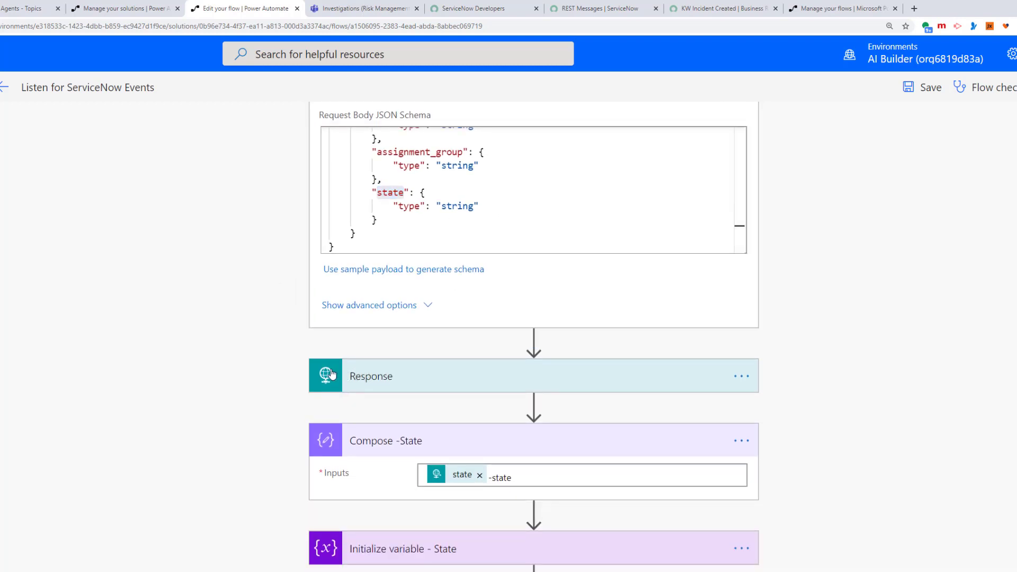
Step: Collapse Compose -State and expand List Records - Group to show its Group record type and assignment_group field
left_click(408, 437)
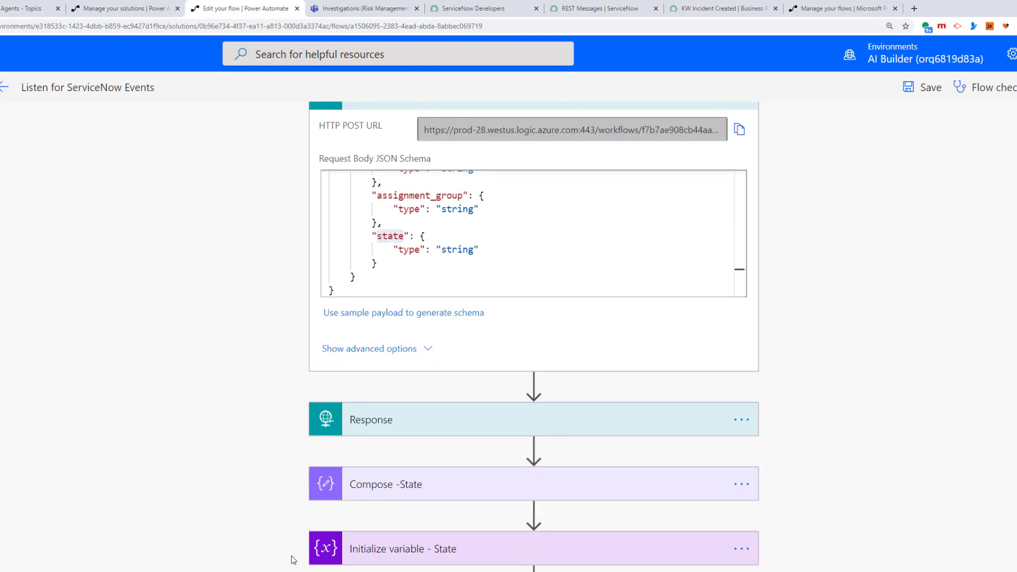
scroll(190, 541, "down", 5)
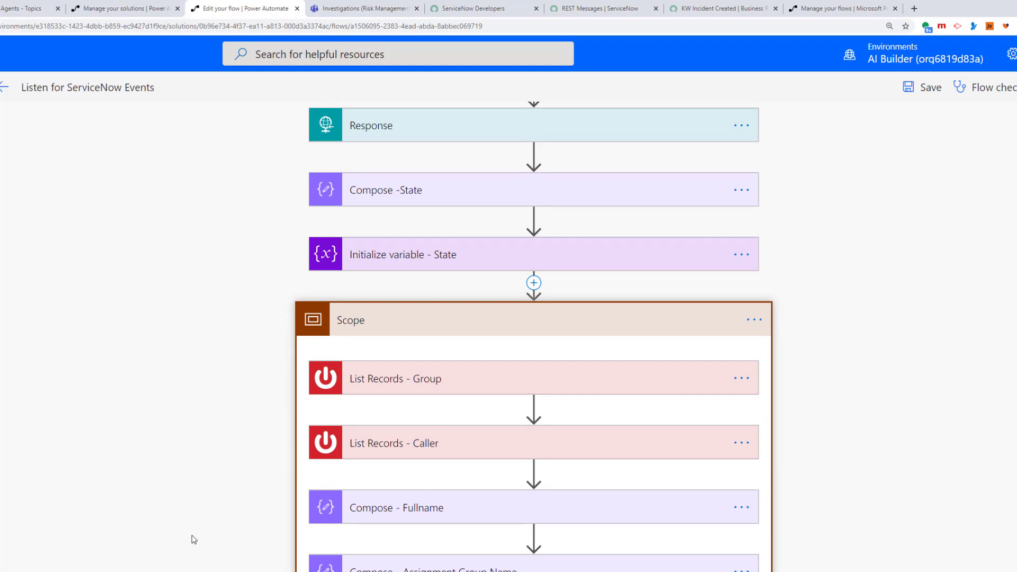
scroll(387, 388, "down", 1)
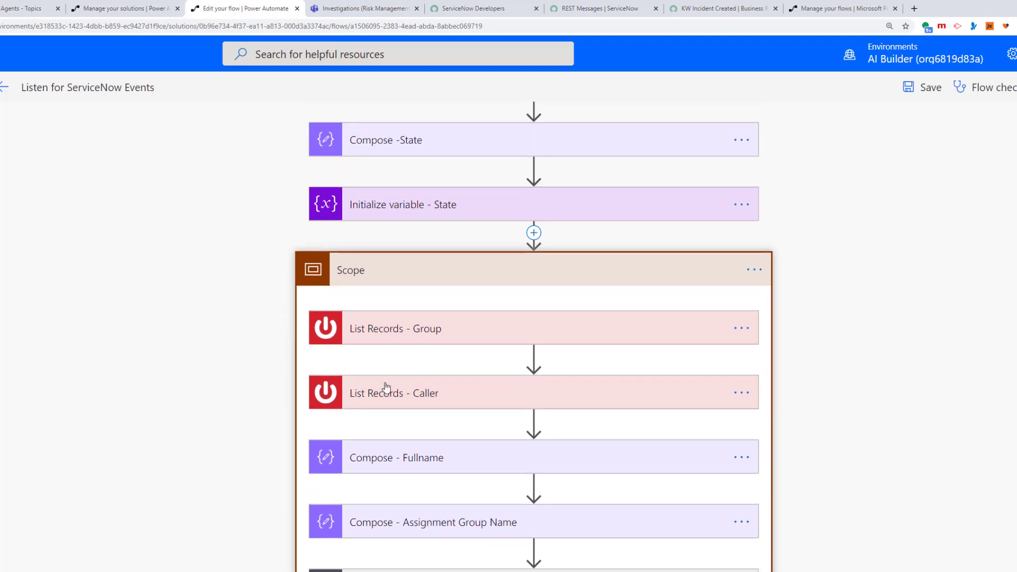
left_click(391, 330)
scroll(840, 391, "up", 7)
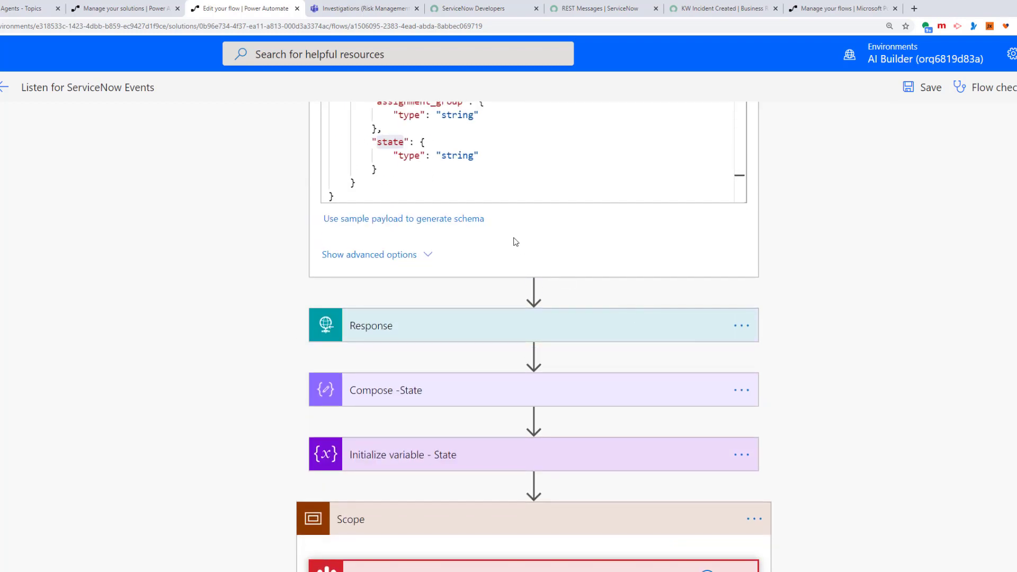
double_click(441, 234)
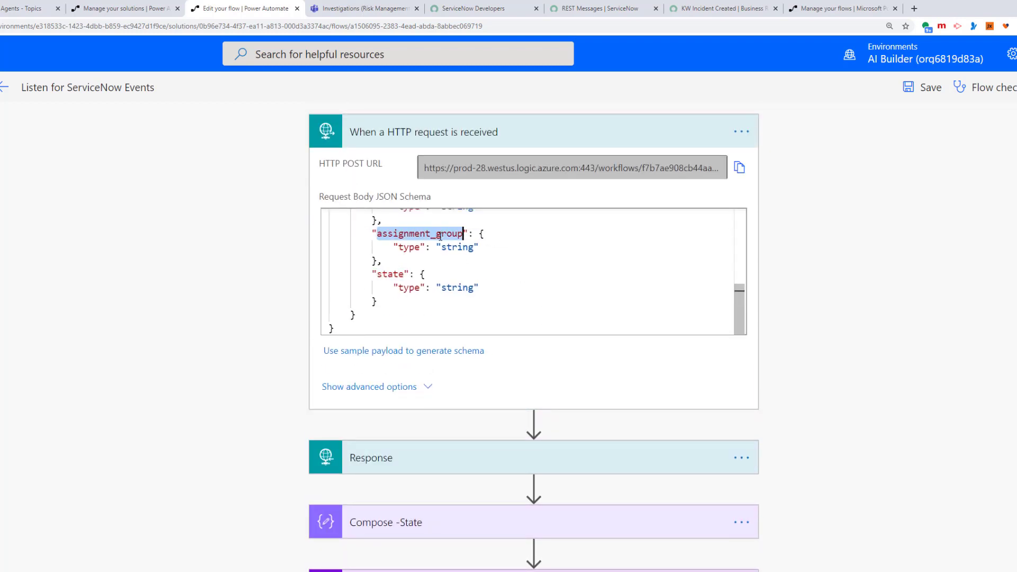
scroll(861, 505, "down", 6)
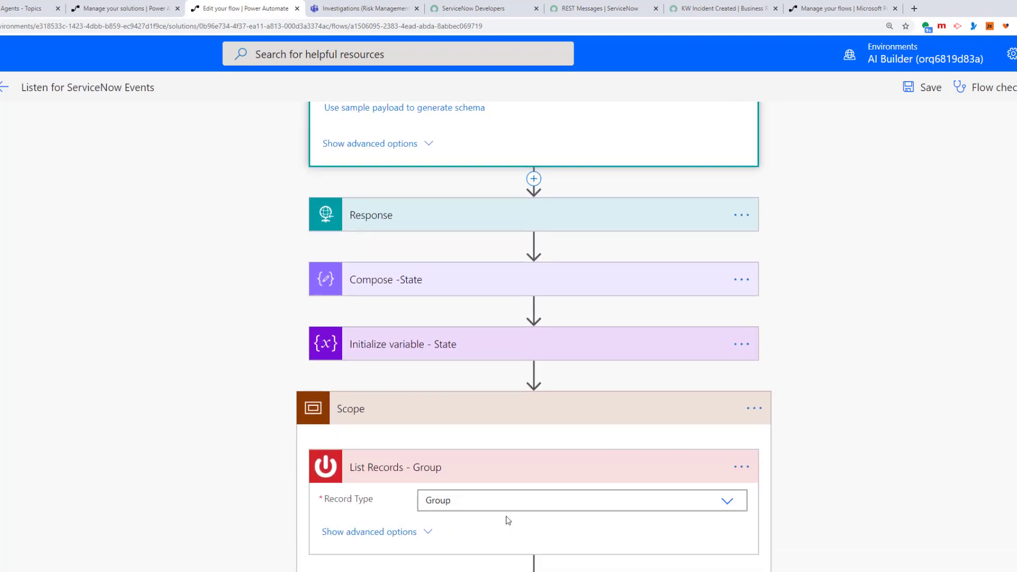
Step: Show the advanced options of List Records - Group and review both steps' sys_id queries on assignment_group and caller_id
left_click(358, 477)
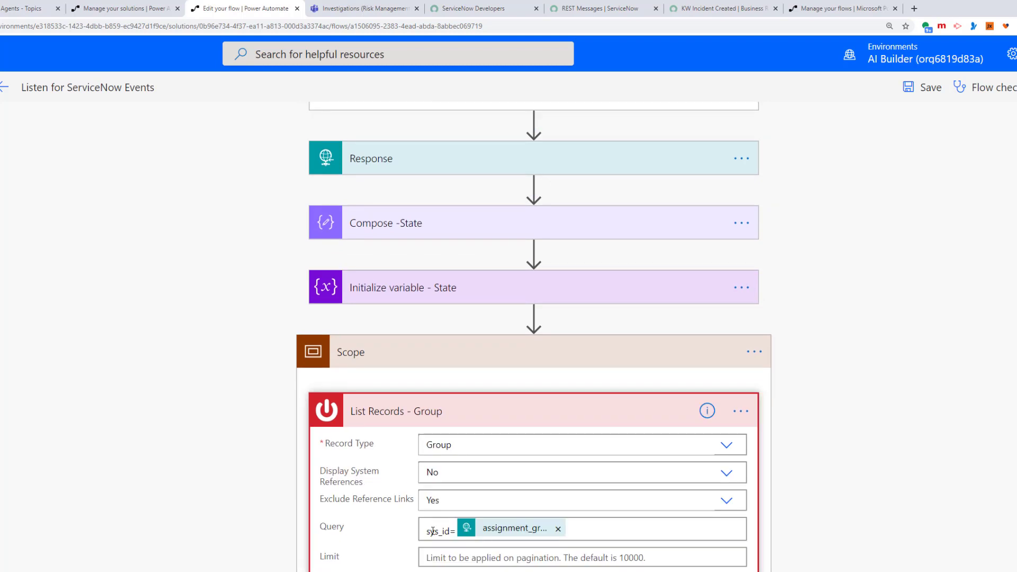
scroll(644, 549, "down", 1)
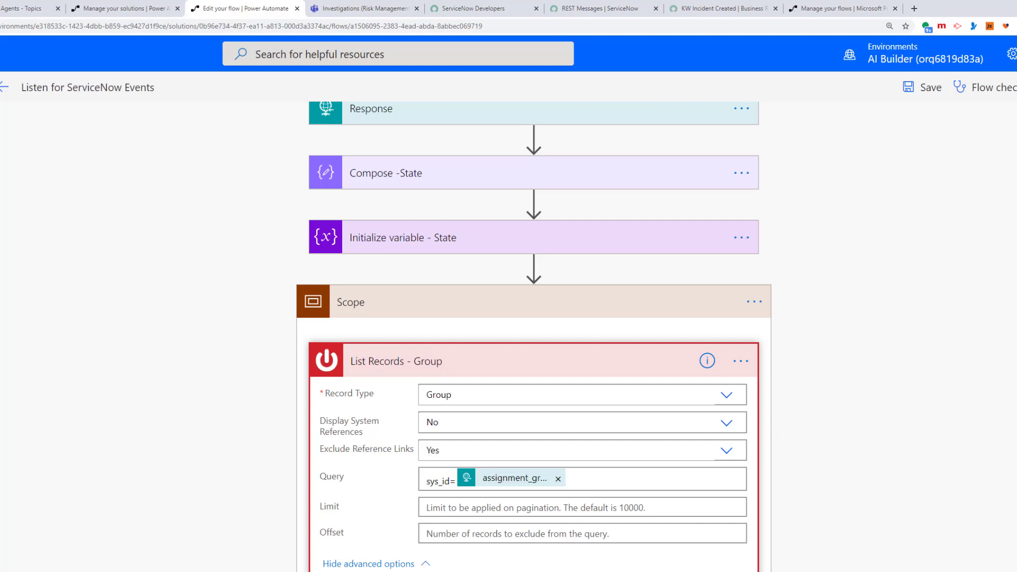
scroll(385, 556, "down", 3)
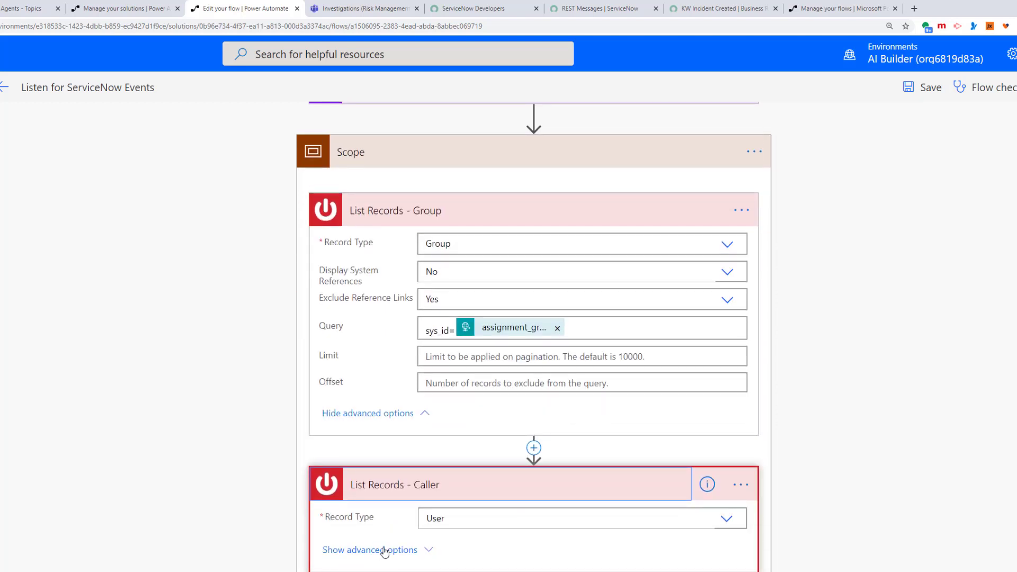
scroll(385, 553, "down", 1)
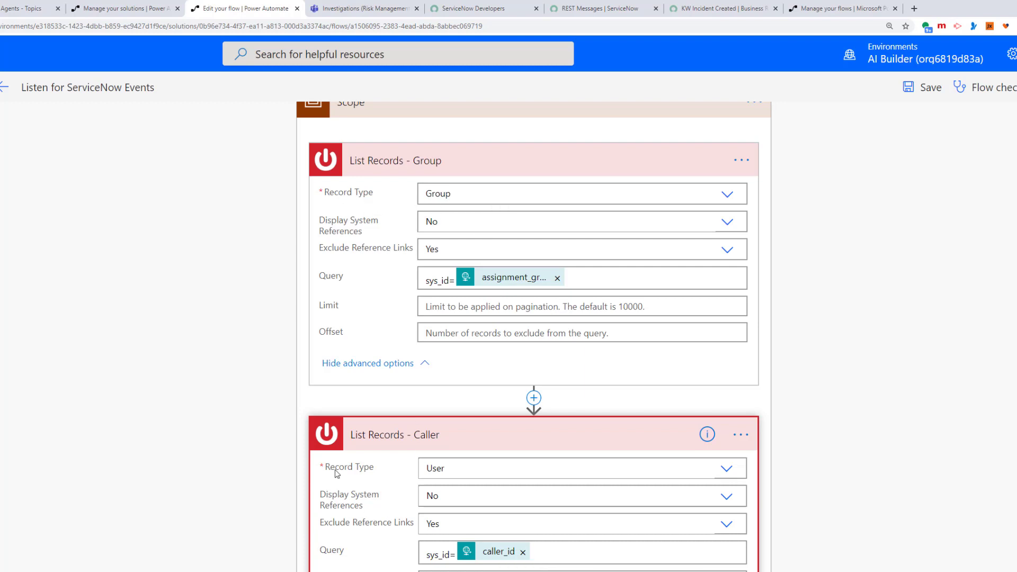
scroll(438, 473, "up", 10)
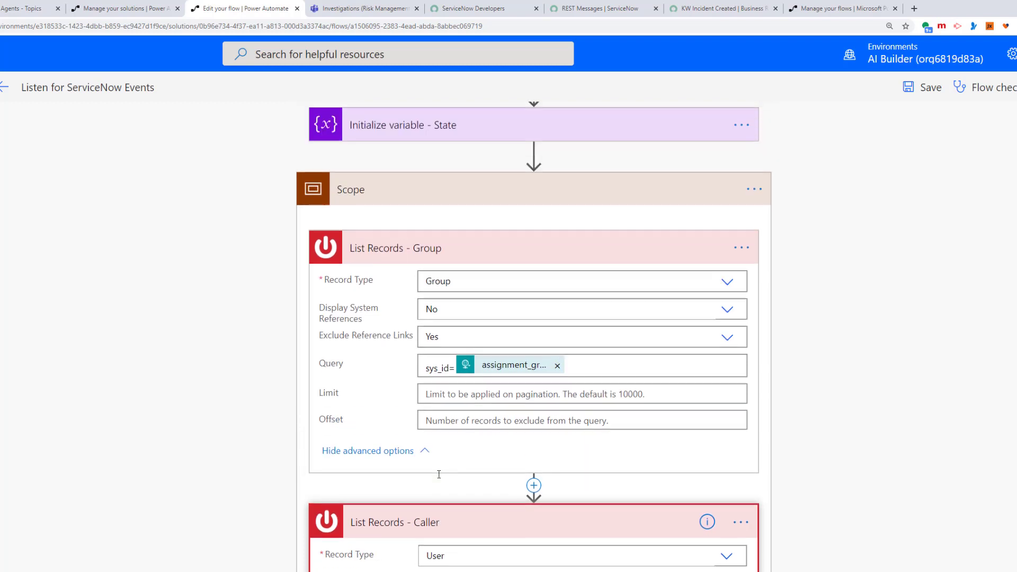
scroll(456, 254, "up", 5)
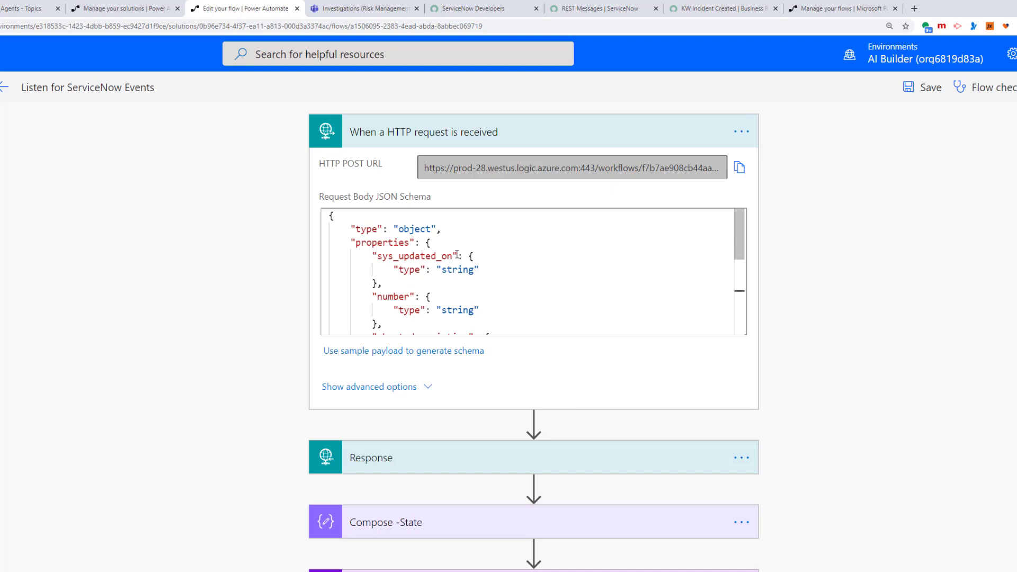
Step: Scroll down and expand the Compose - Fullname step to reveal its first(...) expression input
scroll(484, 305, "down", 6)
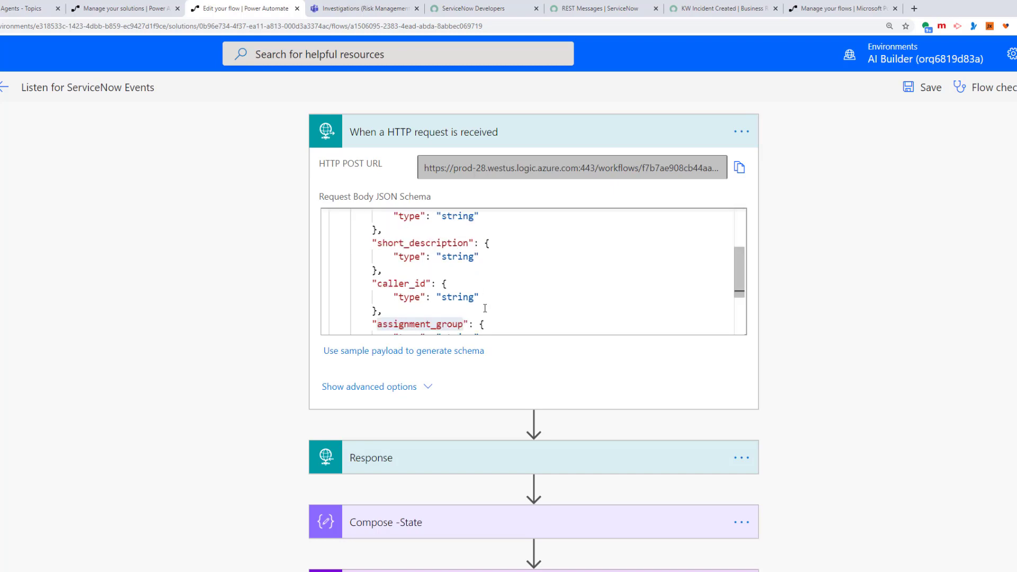
scroll(891, 464, "down", 6)
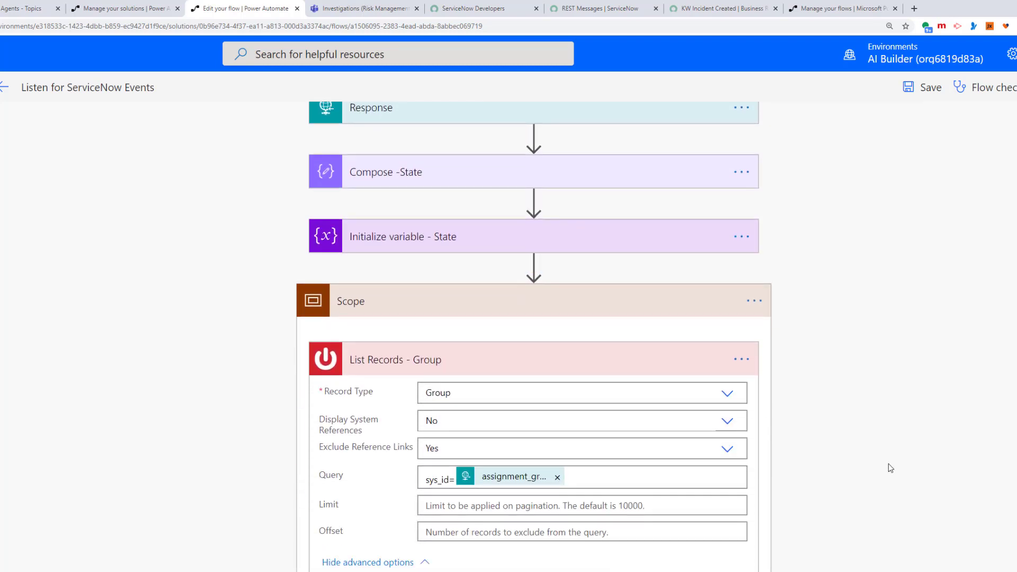
scroll(599, 513, "down", 8)
scroll(599, 513, "down", 3)
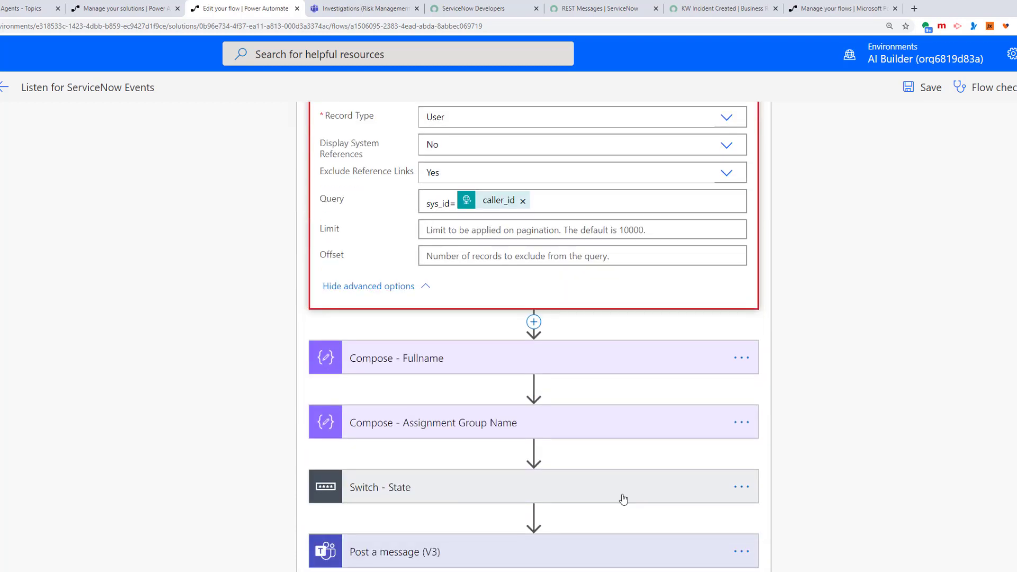
left_click(410, 369)
scroll(549, 345, "up", 4)
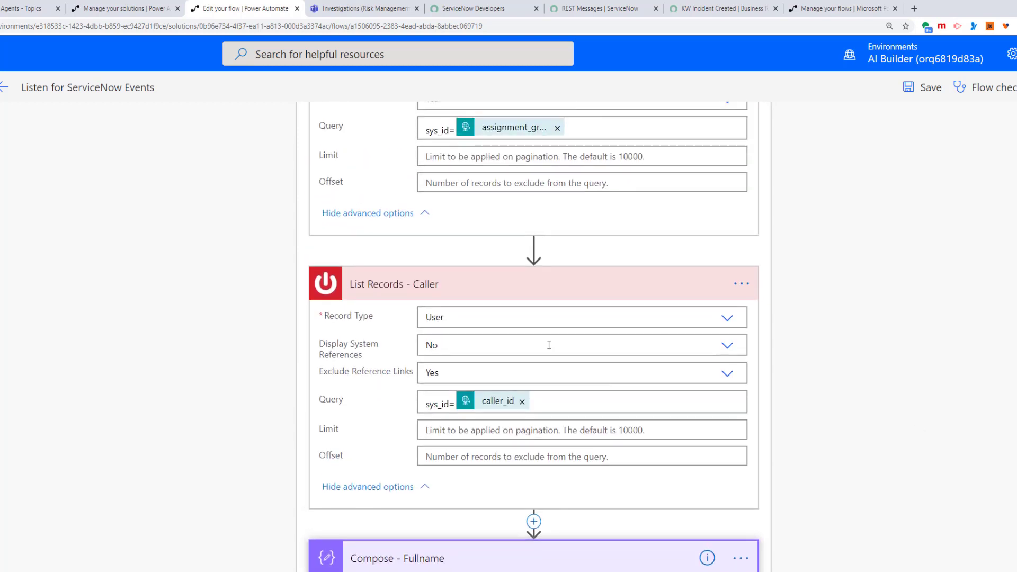
scroll(365, 294, "up", 4)
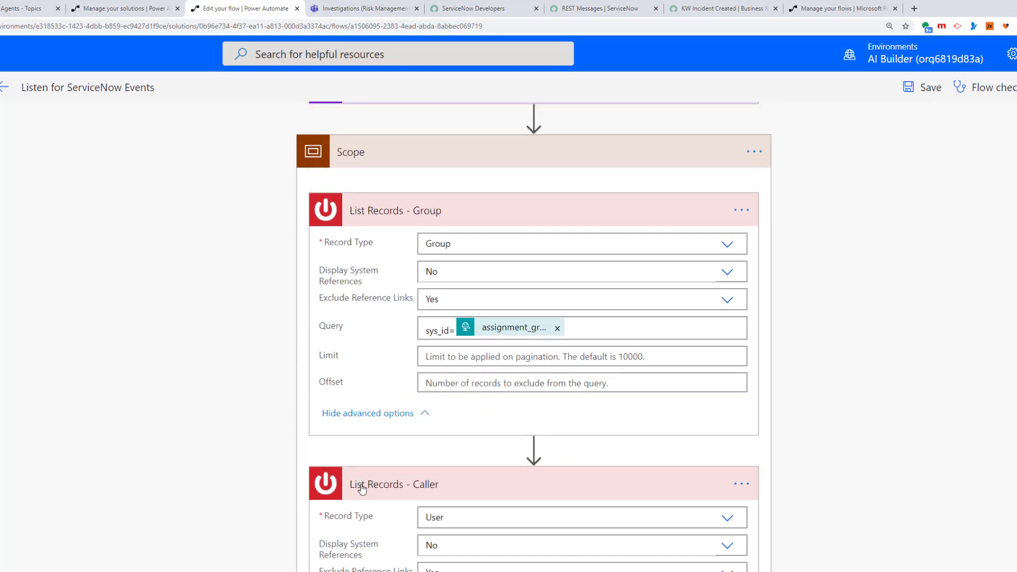
scroll(362, 489, "down", 1)
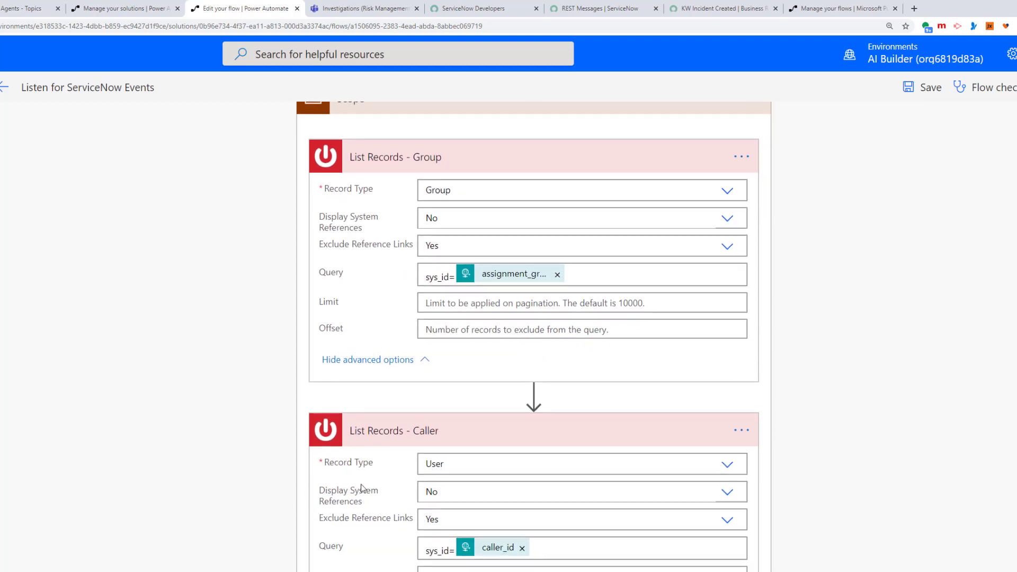
scroll(363, 488, "down", 1)
scroll(362, 488, "down", 1)
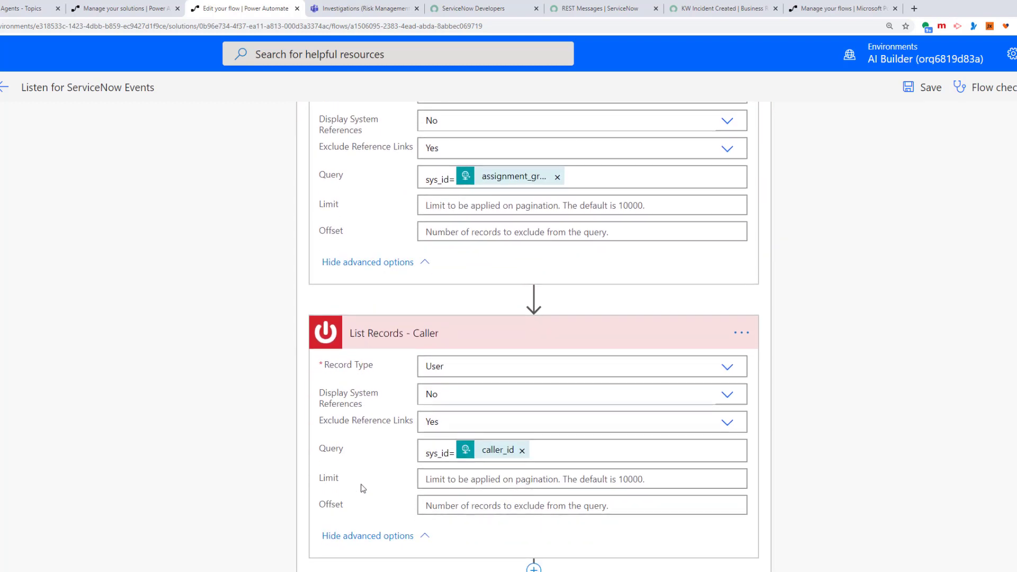
scroll(362, 488, "down", 2)
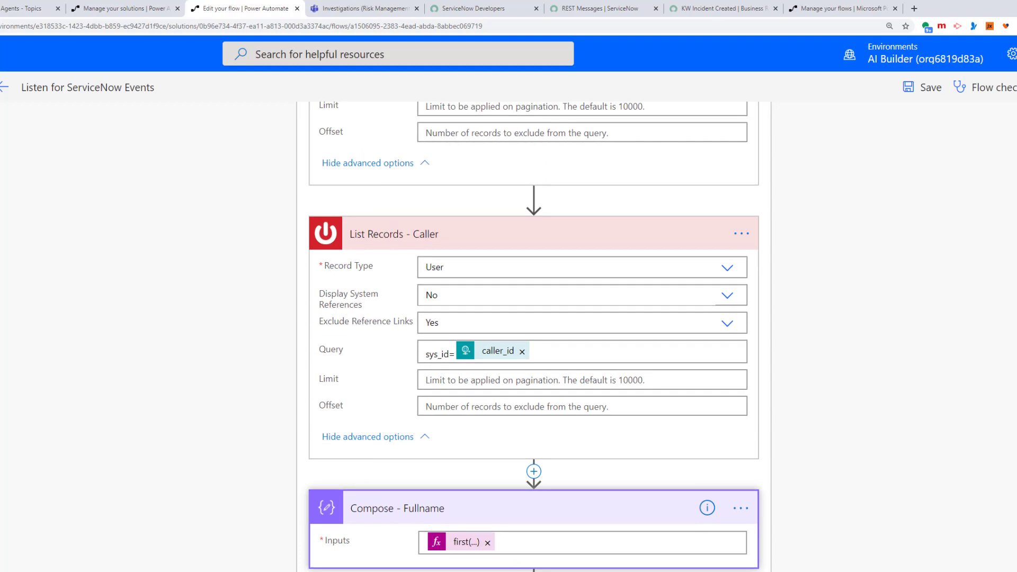
Step: View the full Fullname expression, then expand Compose - Assignment Group Name to show its first(...) expression
left_click(472, 543)
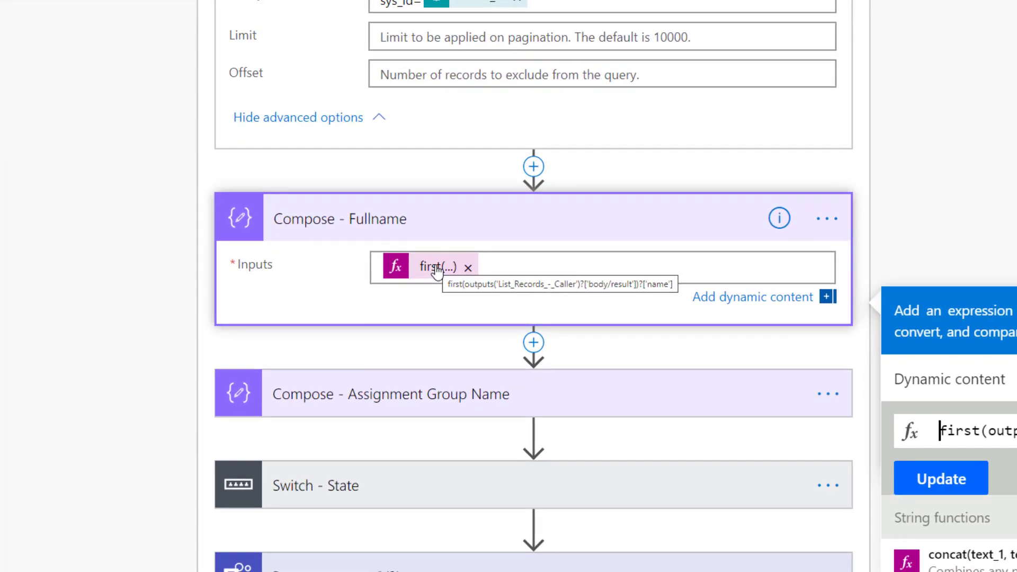
left_click(85, 303)
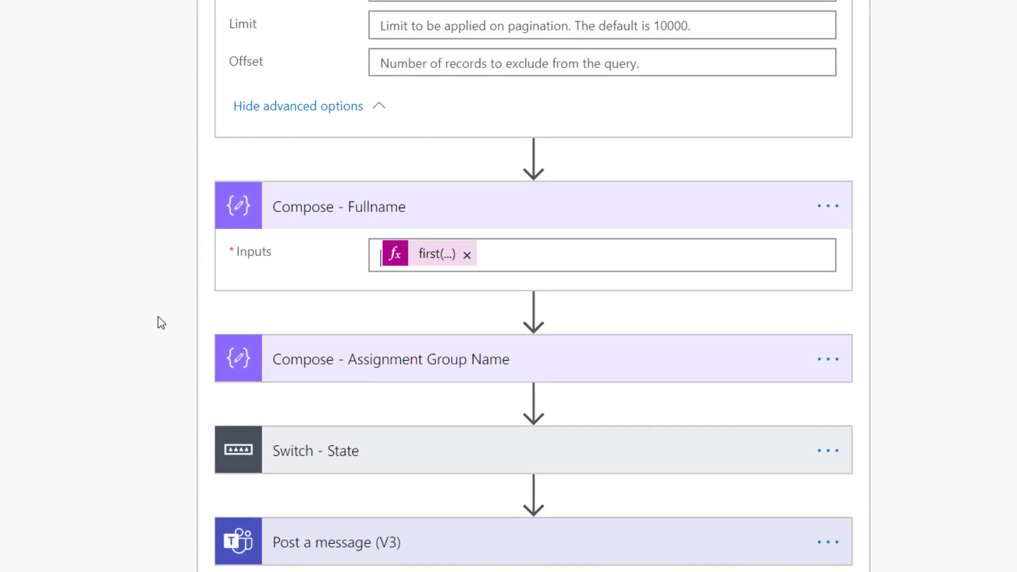
scroll(429, 219, "down", 3)
left_click(430, 219)
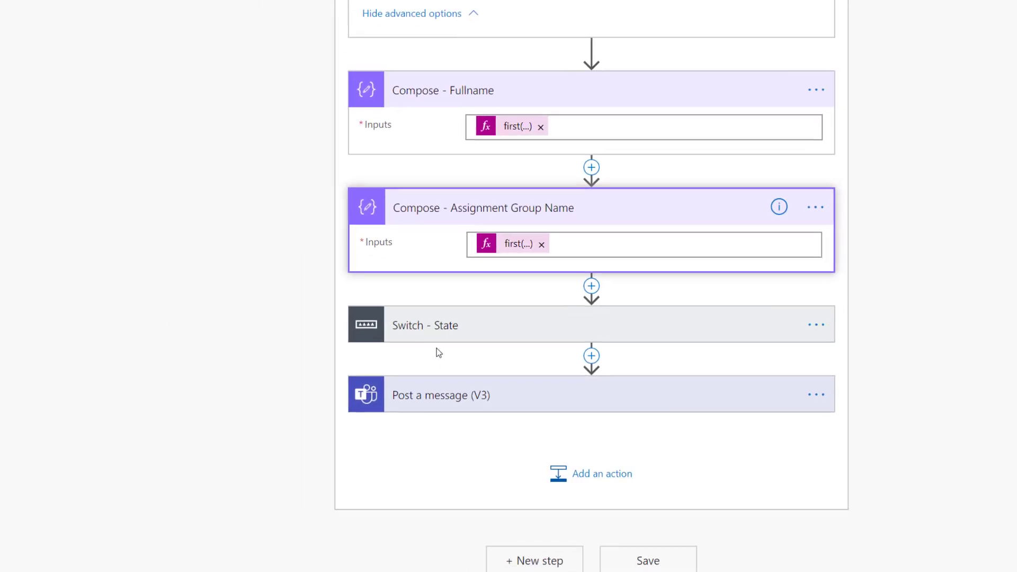
Step: Inspect and collapse the Switch - State cases, then expand Post a message (V3) to see its Teams settings
left_click(378, 345)
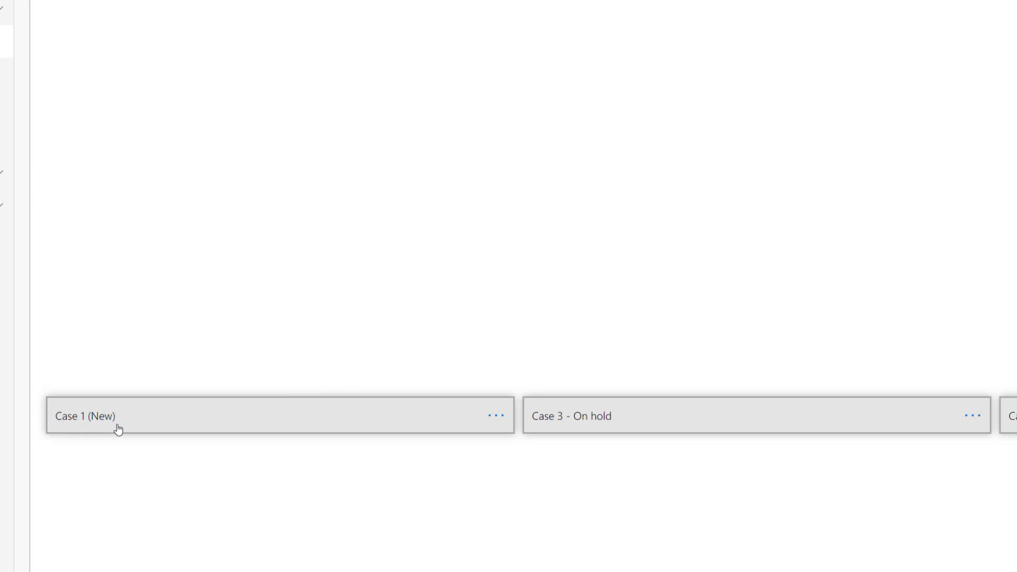
scroll(515, 286, "right", 8)
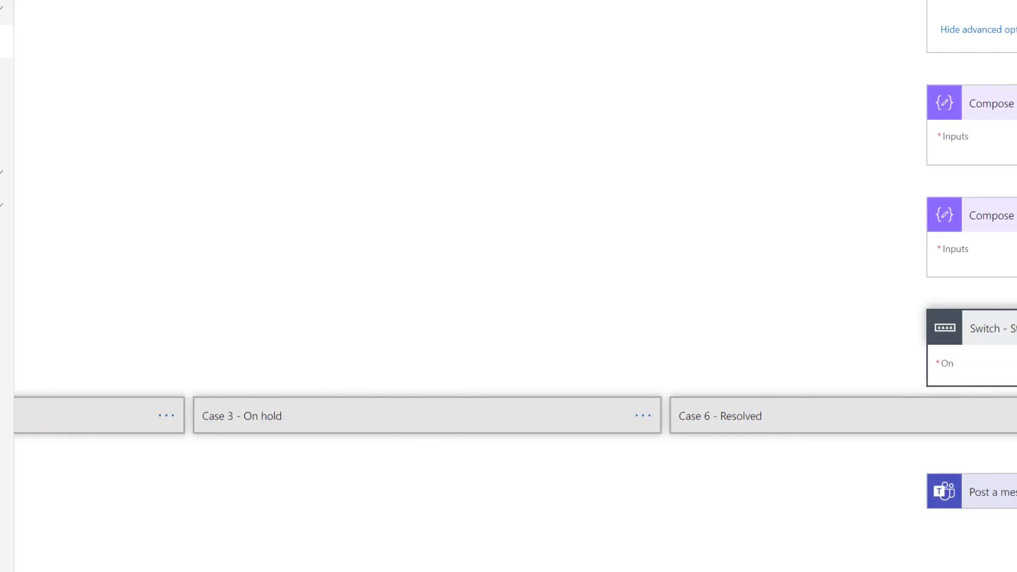
scroll(587, 438, "right", 8)
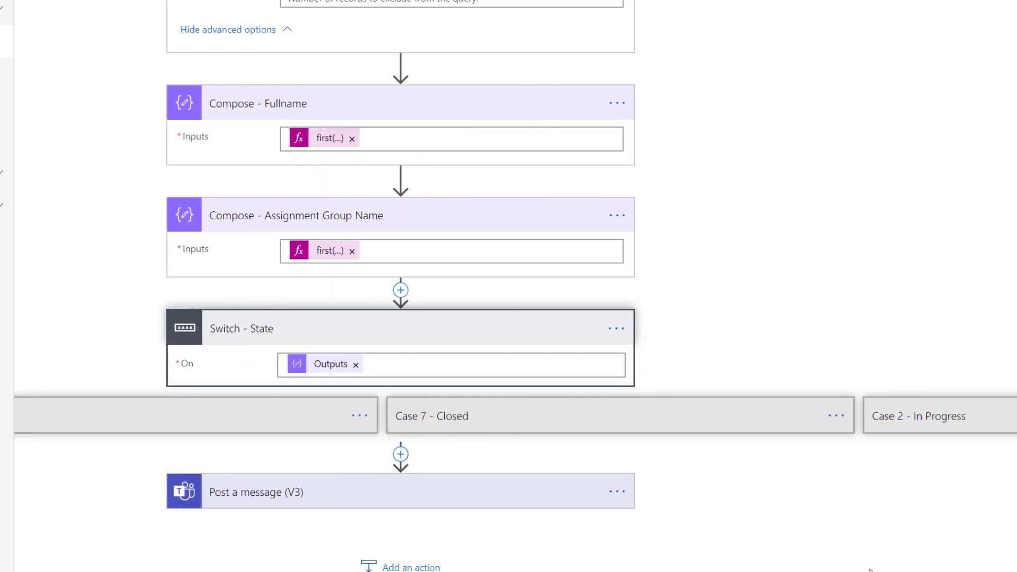
left_click(443, 331)
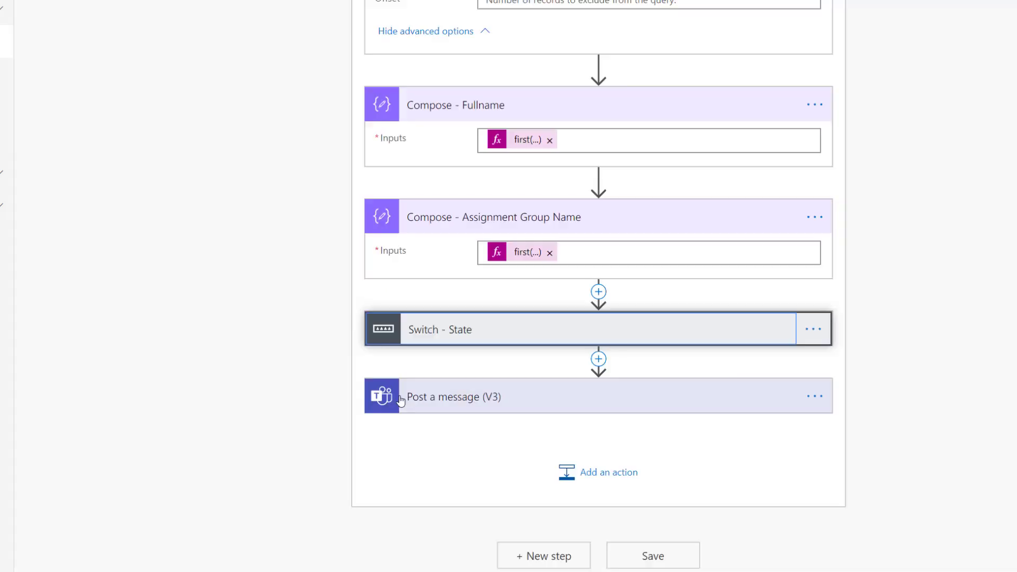
left_click(438, 413)
scroll(297, 402, "down", 3)
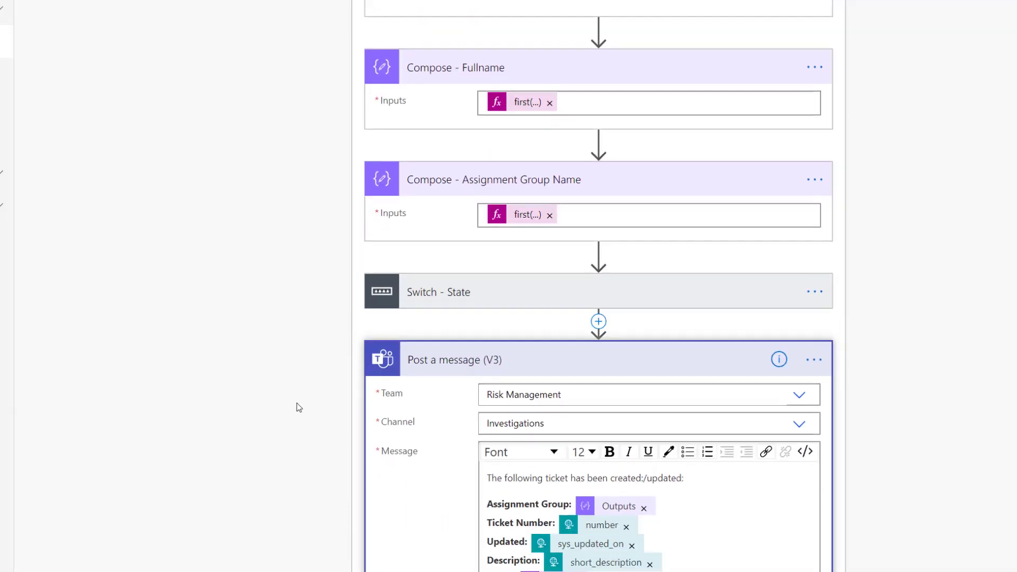
Step: Review the Post a message (V3) Team, Channel and Message fields built from the incident data
scroll(297, 404, "down", 1)
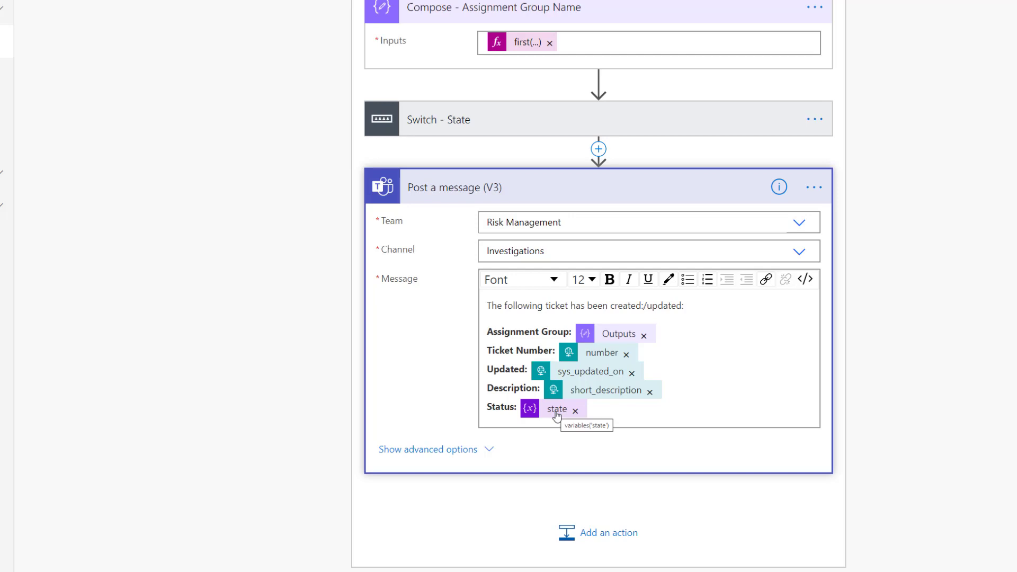
scroll(625, 402, "up", 15)
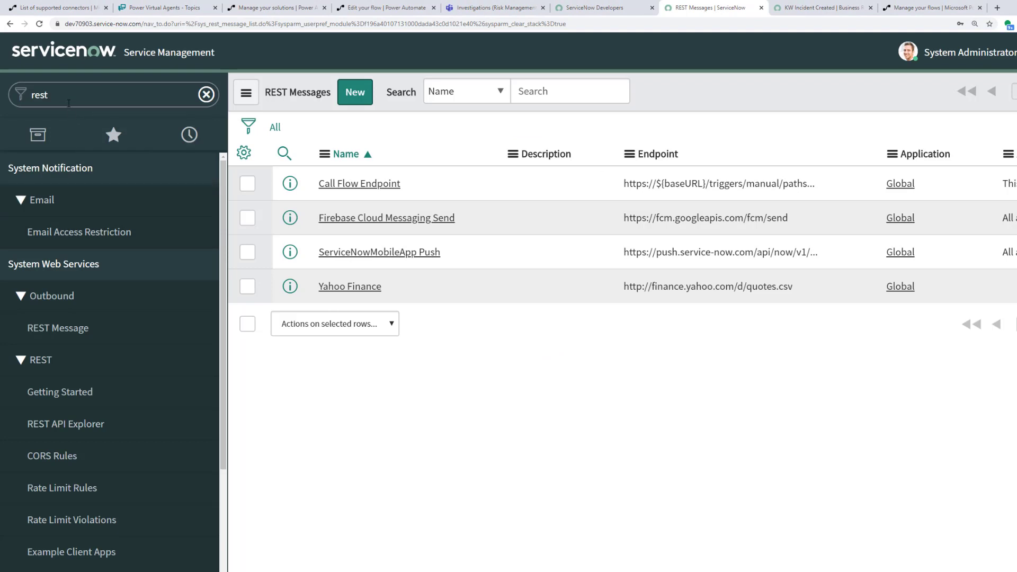
Step: In ServiceNow, filter the navigator for 'res', open Outbound REST Messages, and open Call Flow Endpoint
left_click(76, 96)
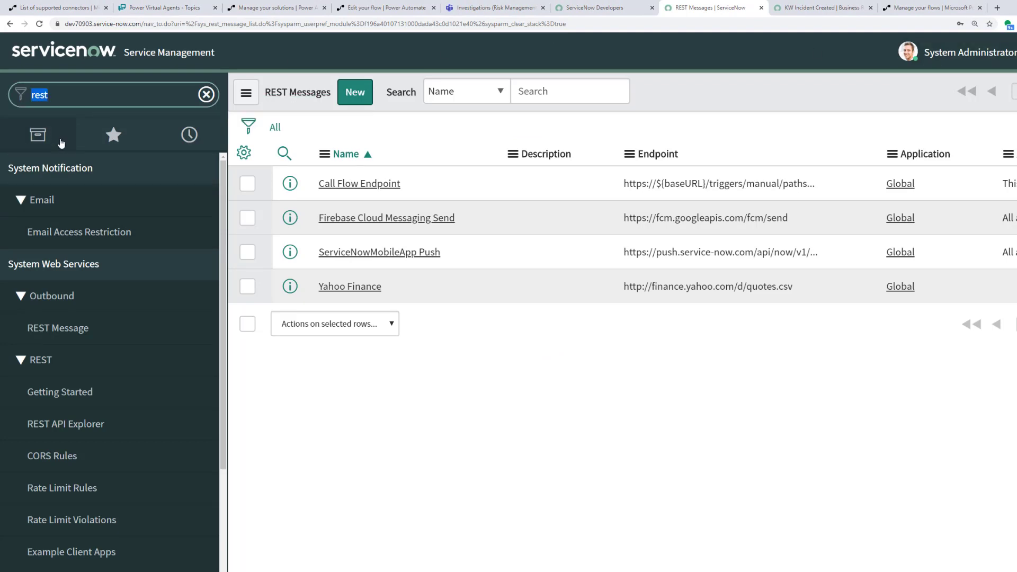
left_click(78, 97)
key("BackSpace")
key("BackSpace")
key("BackSpace")
key("BackSpace")
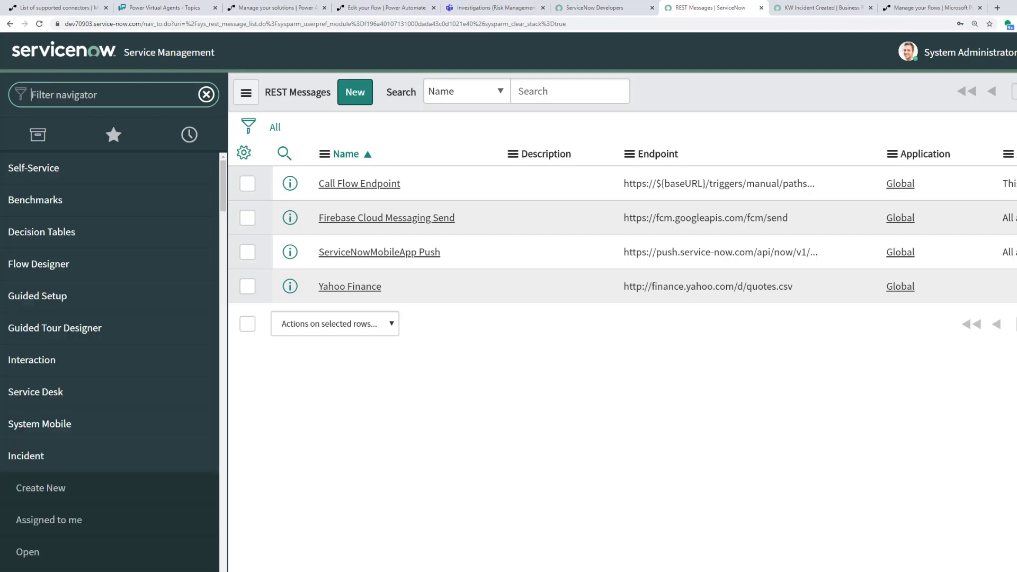
type("rest")
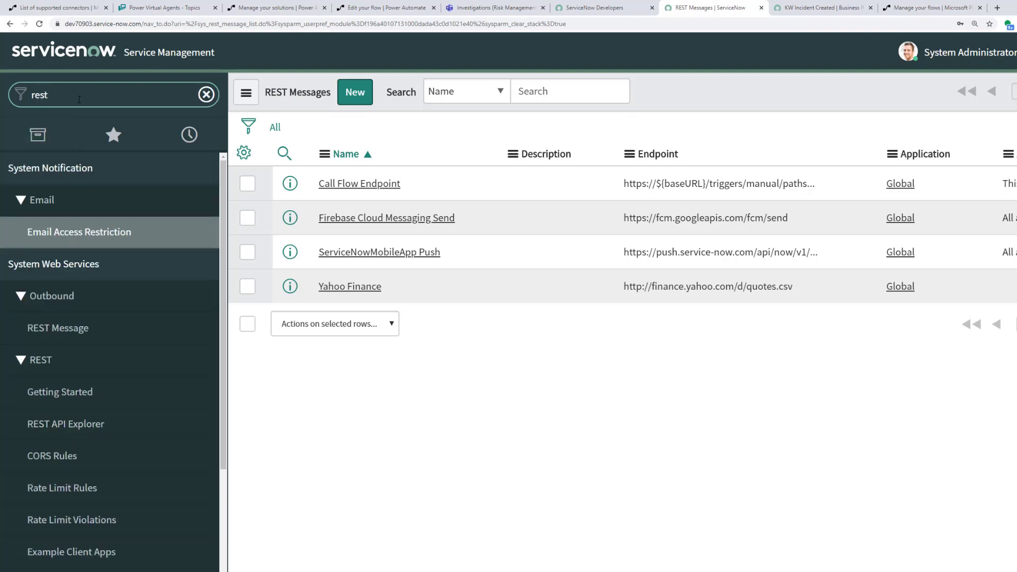
key("Return")
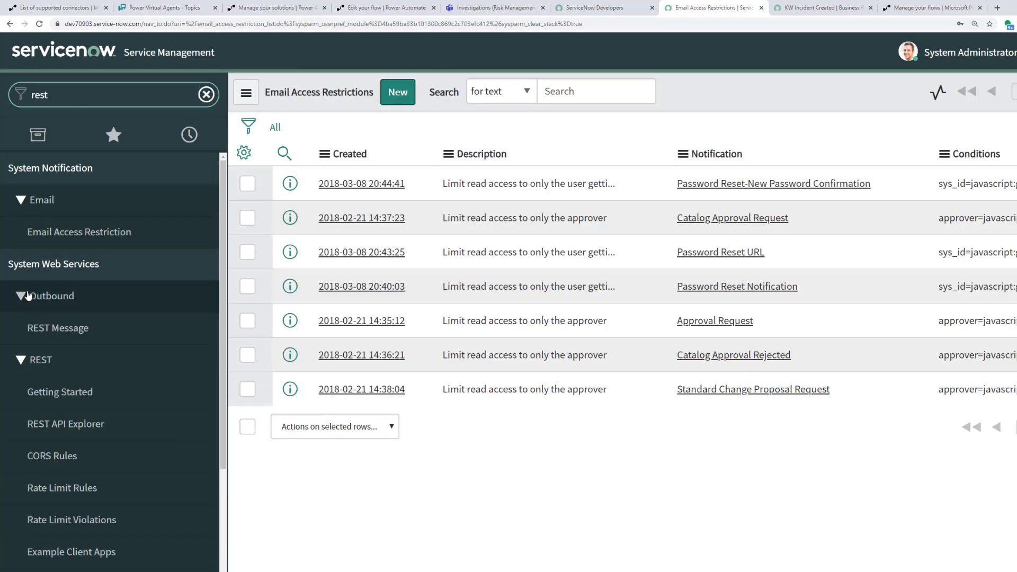
left_click(52, 329)
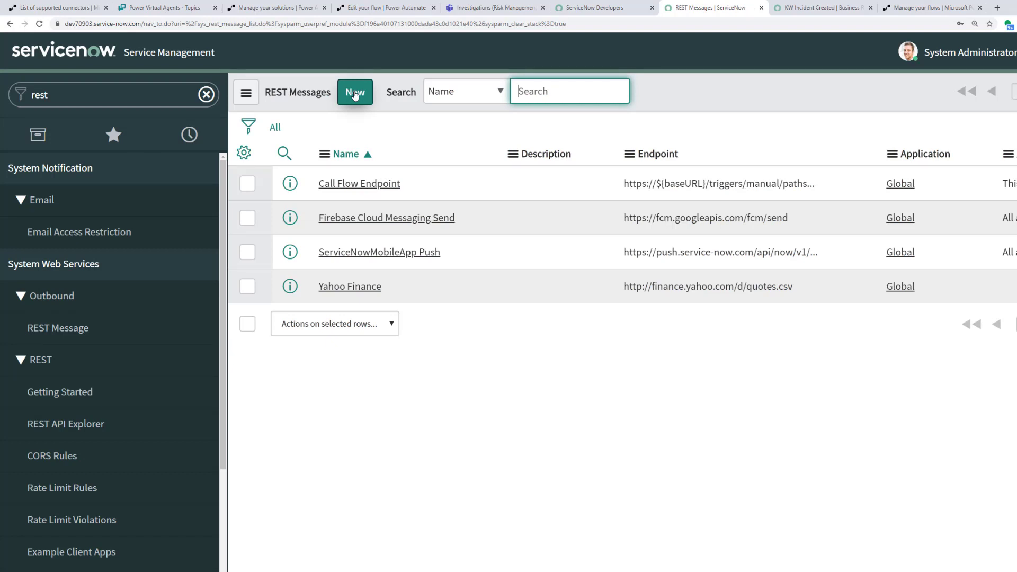
left_click(369, 188)
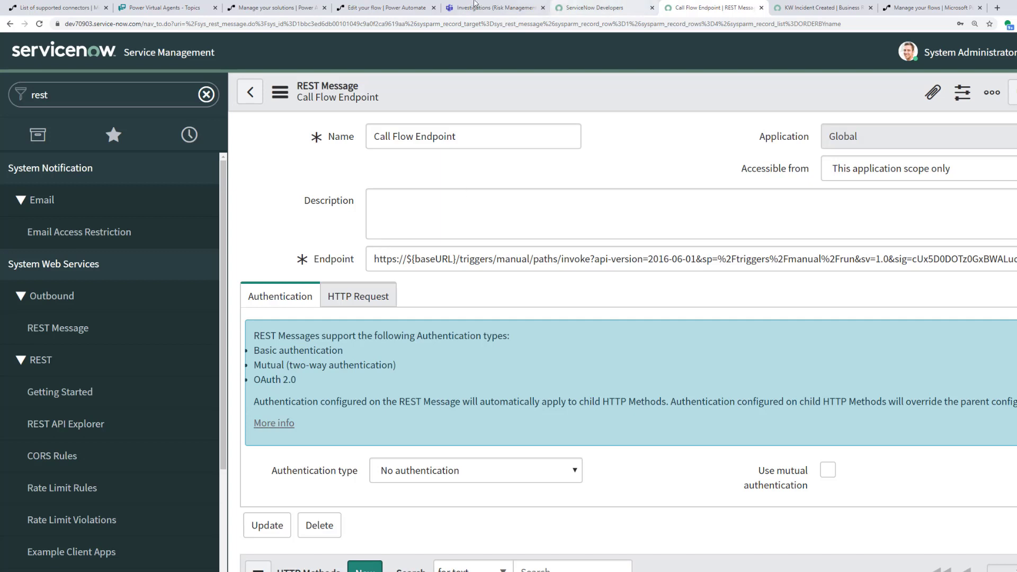
left_click(382, 7)
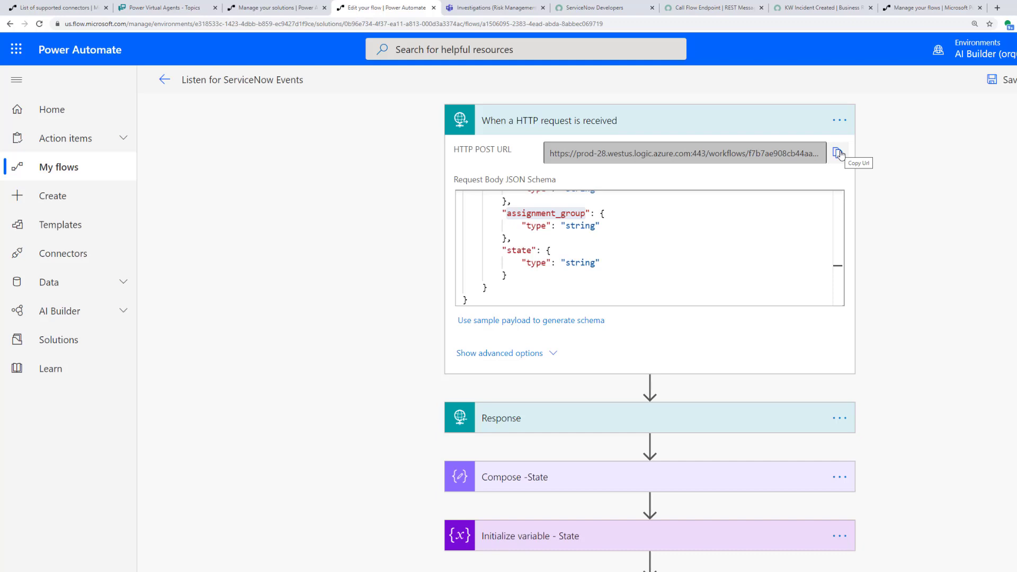
left_click(710, 7)
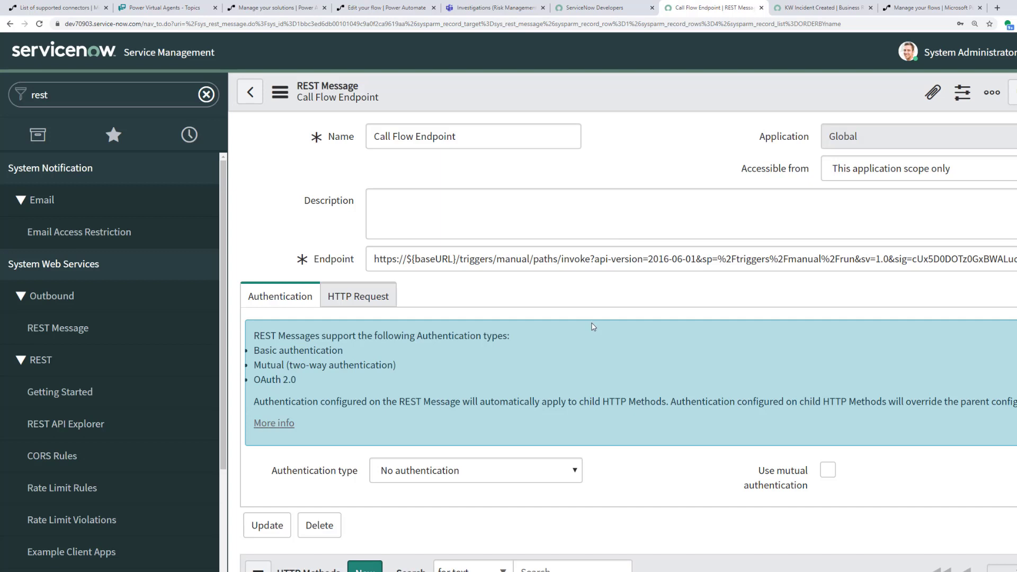
scroll(594, 327, "down", 3)
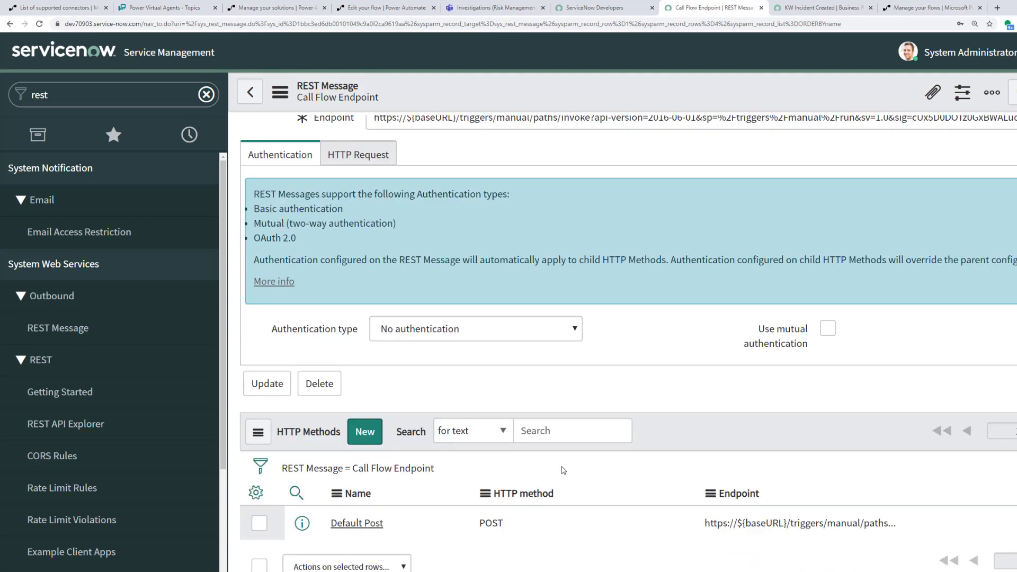
scroll(565, 470, "up", 2)
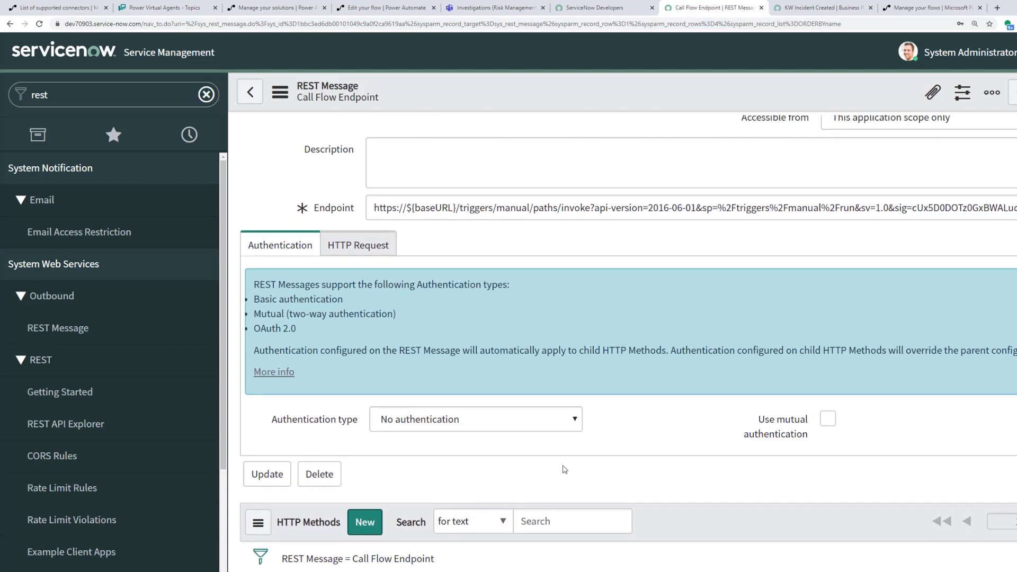
scroll(564, 469, "down", 2)
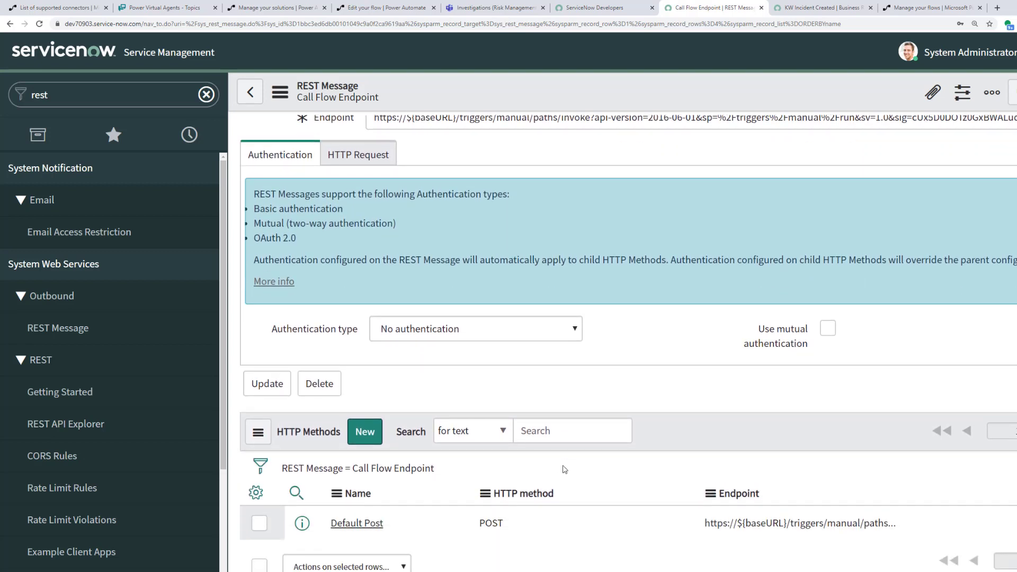
scroll(565, 470, "up", 1)
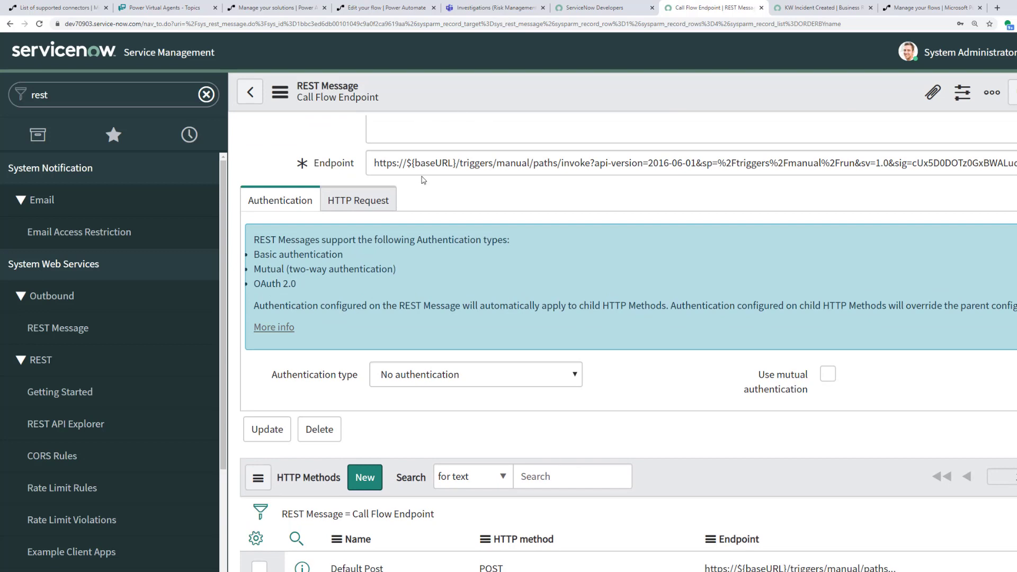
left_click_drag(406, 163, 457, 163)
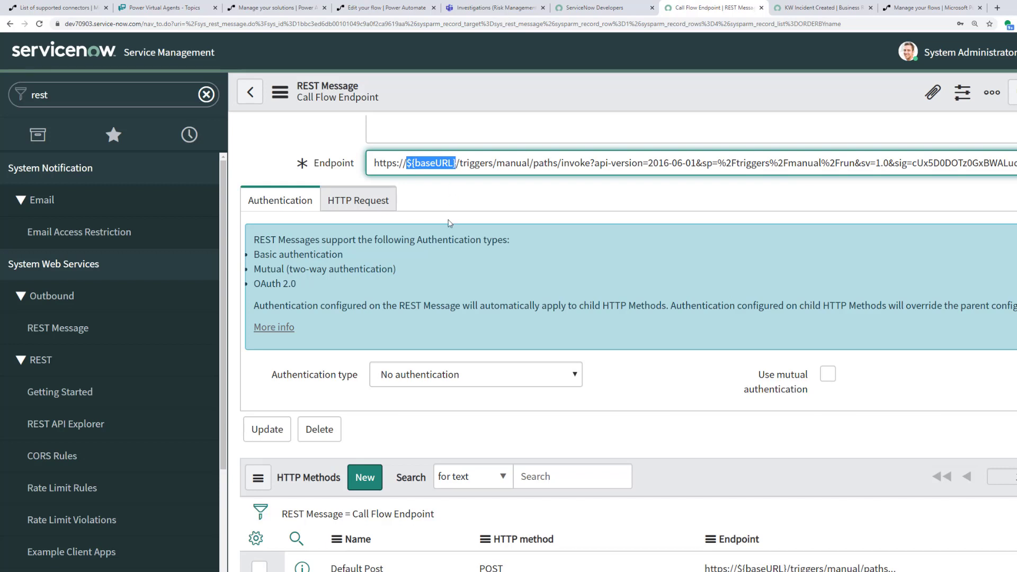
left_click(954, 8)
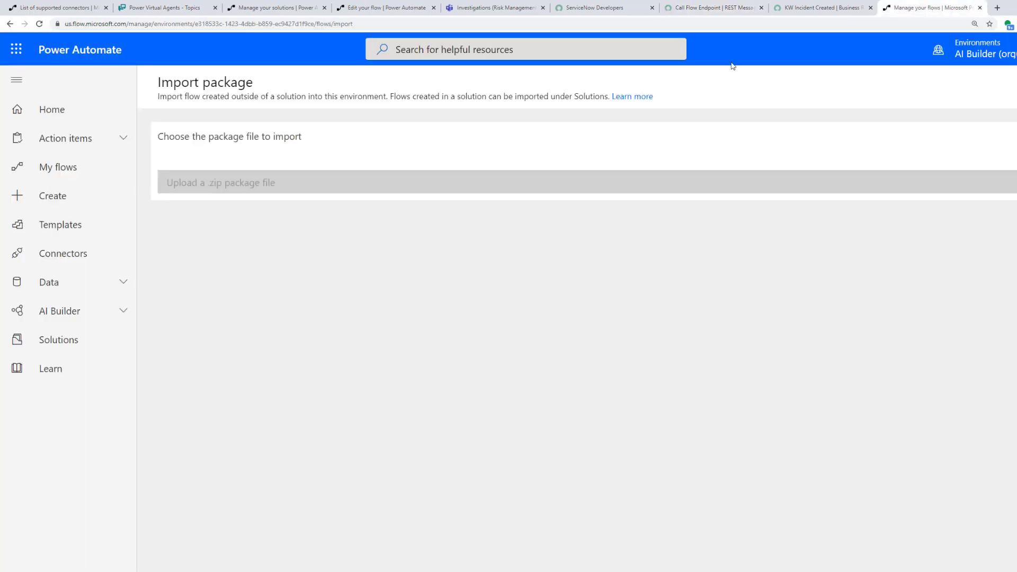
left_click(386, 8)
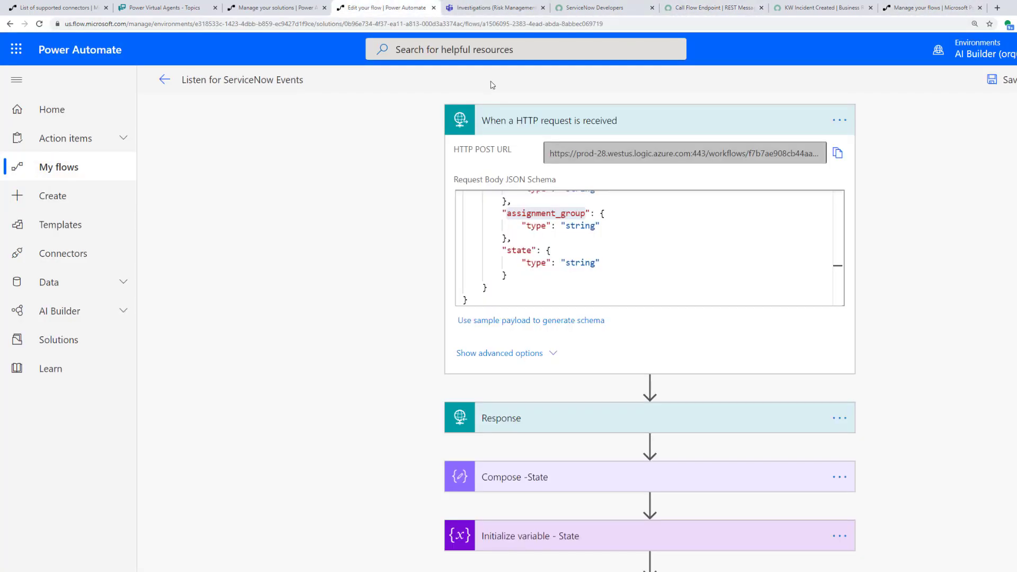
left_click_drag(577, 155, 707, 155)
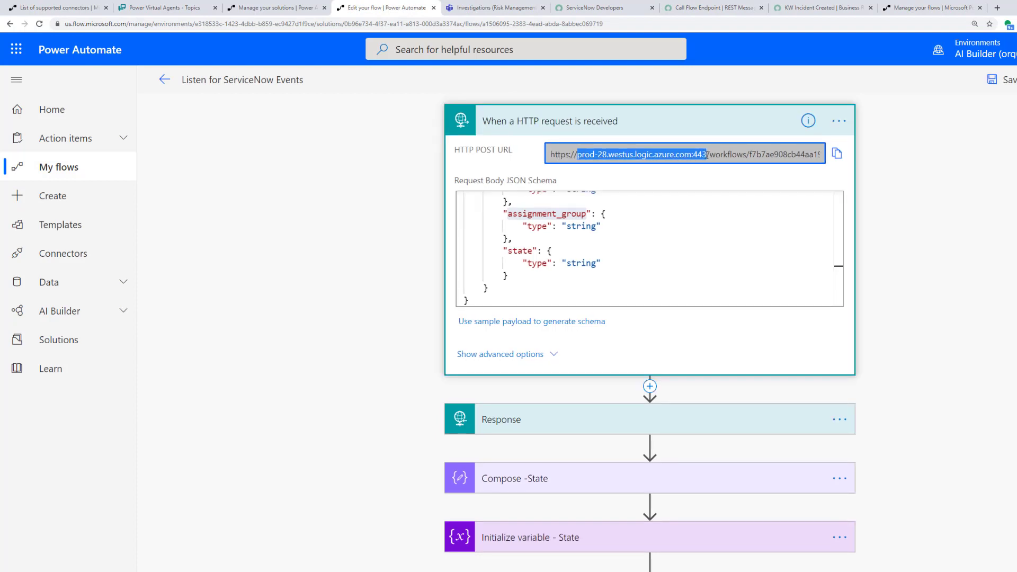
left_click(728, 7)
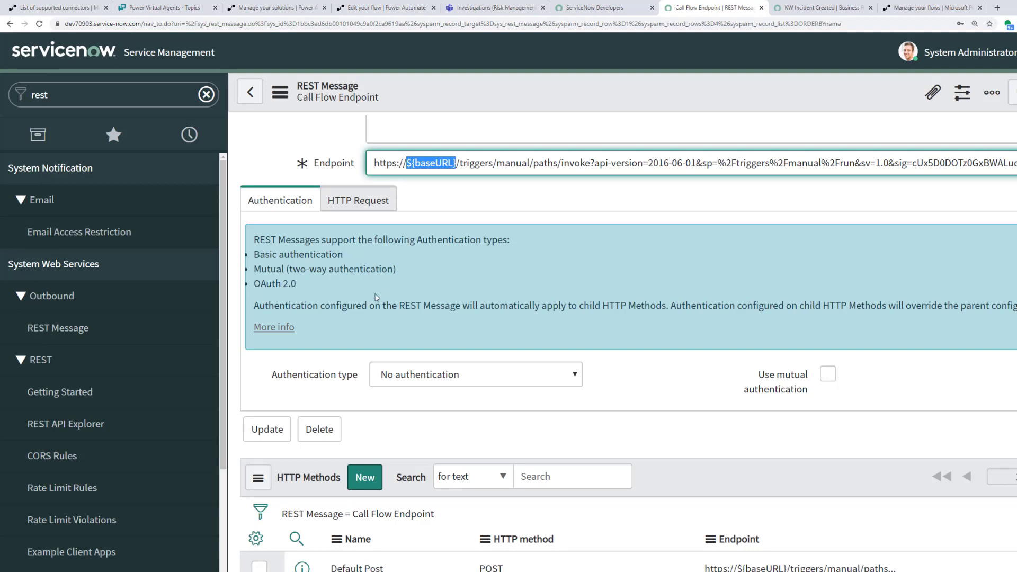
Step: Scroll to the HTTP Methods list and open the Default Post POST method record
scroll(452, 433, "up", 2)
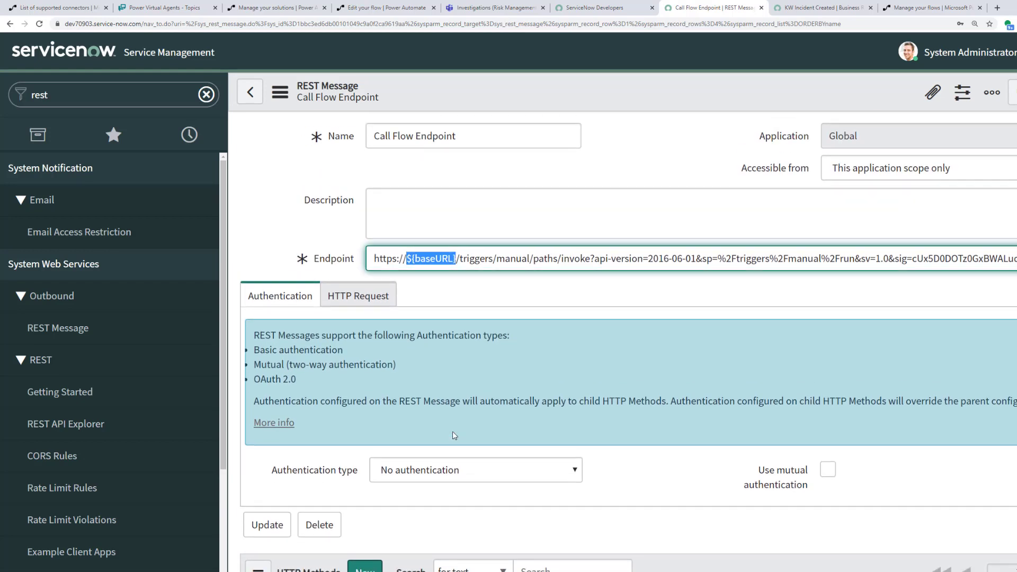
scroll(453, 436, "down", 1)
scroll(454, 436, "up", 1)
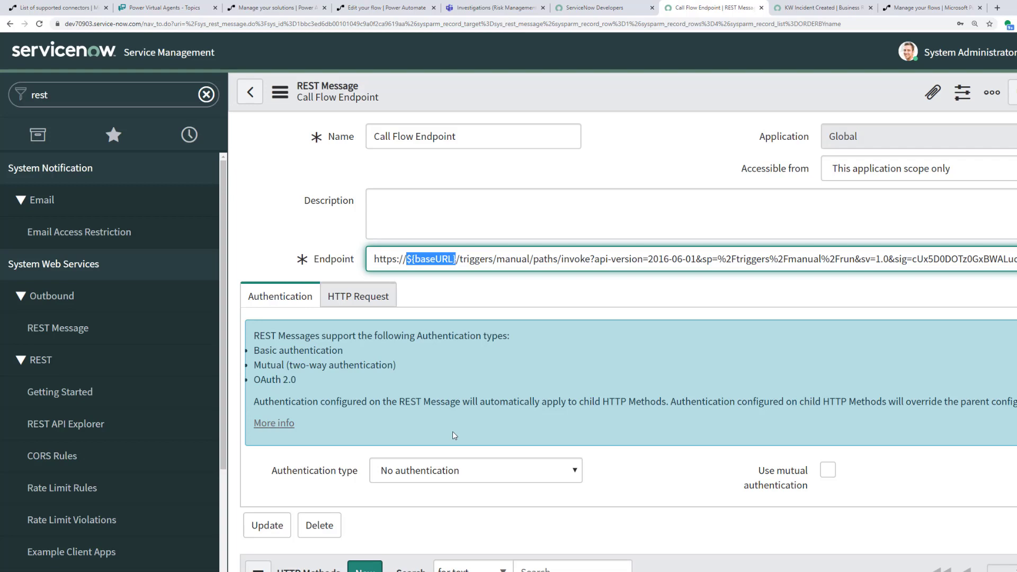
scroll(483, 420, "down", 2)
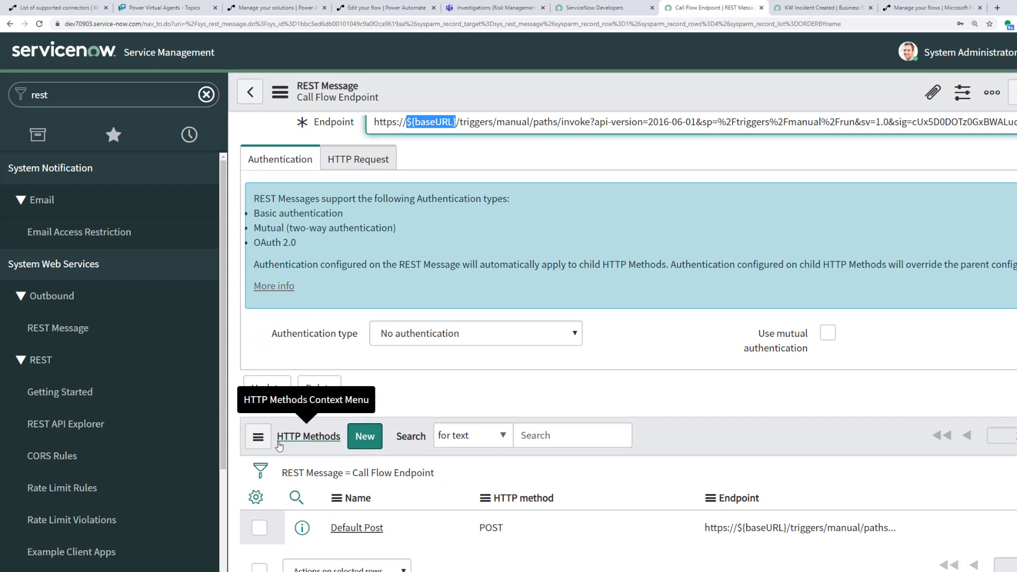
double_click(495, 528)
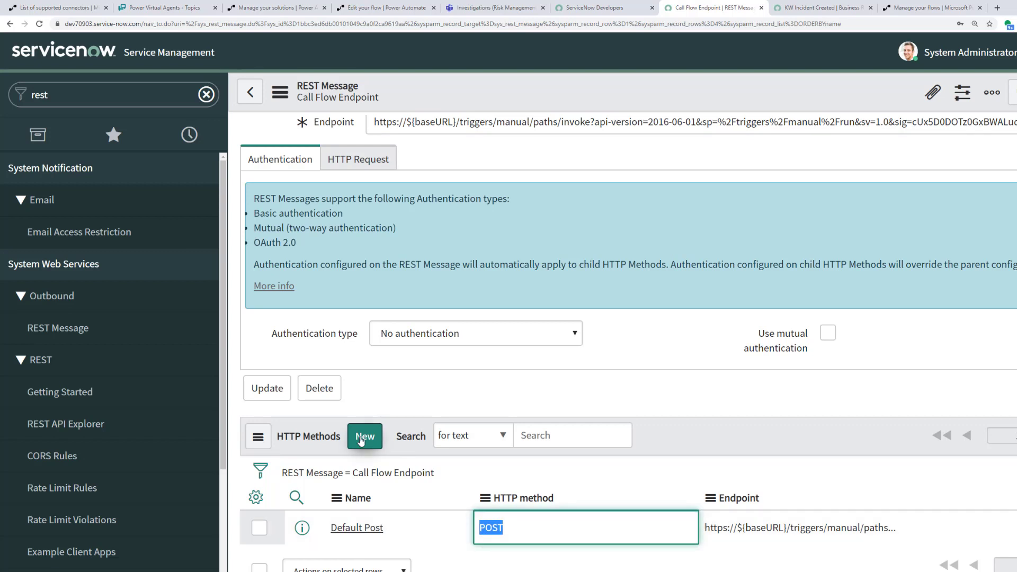
left_click(360, 530)
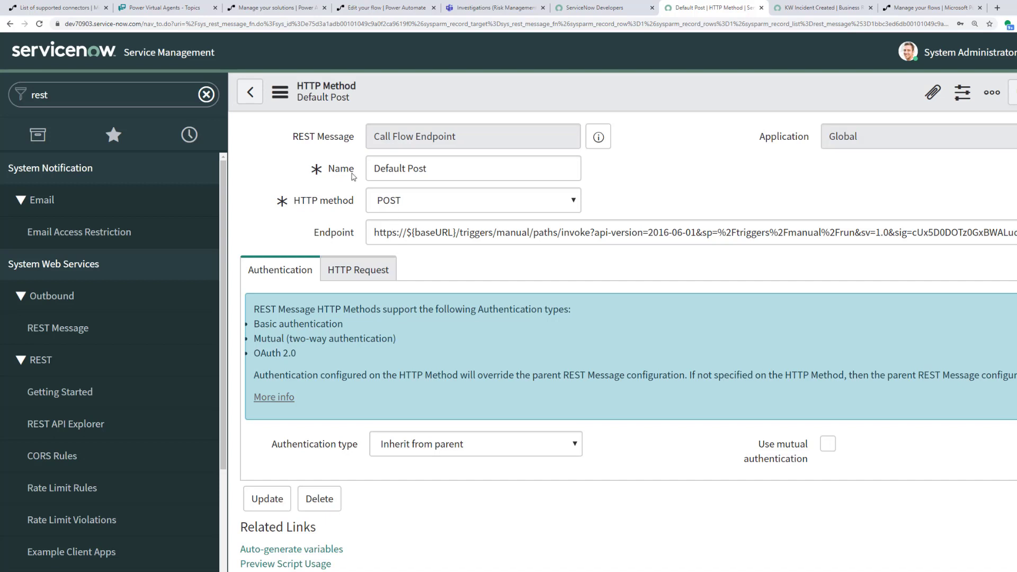
Step: Keep the Default Post method's HTTP method set to POST
left_click_drag(432, 170, 373, 166)
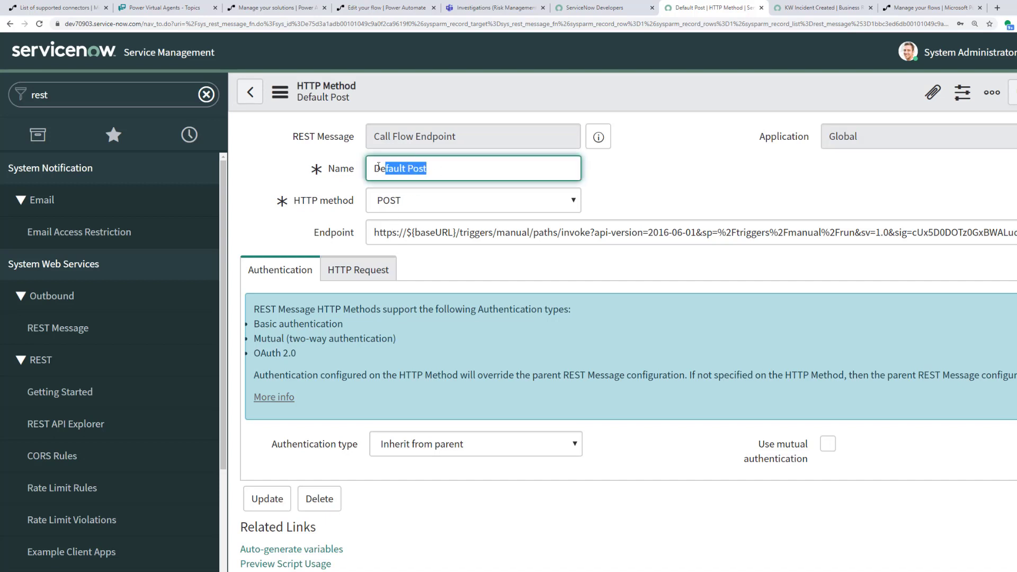
left_click(406, 206)
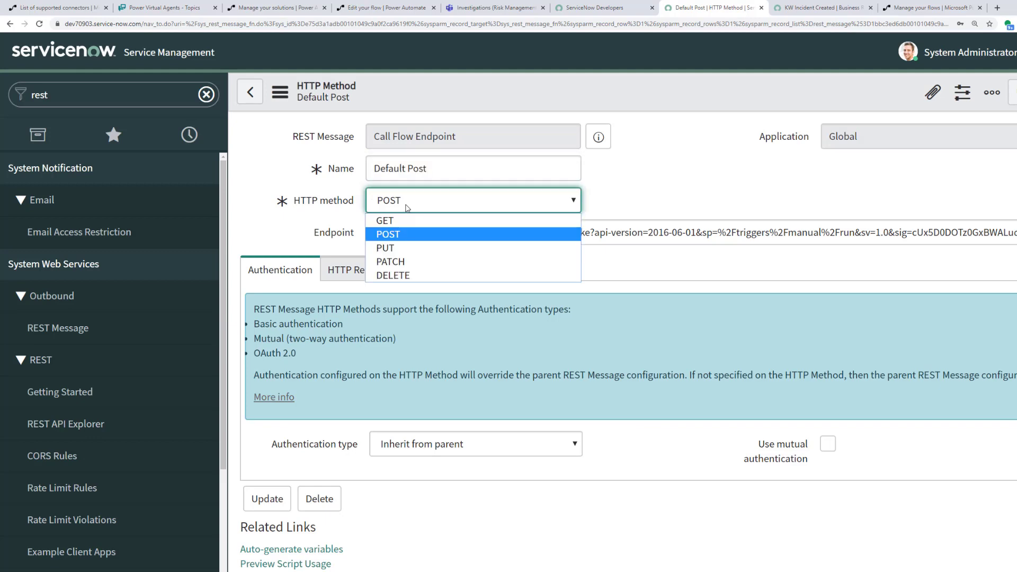
left_click(660, 196)
Step: Review the seven variable substitutions, including baseURL's prod-28.westus.logic.azure.com:443 test value
scroll(617, 481, "down", 3)
scroll(617, 481, "down", 6)
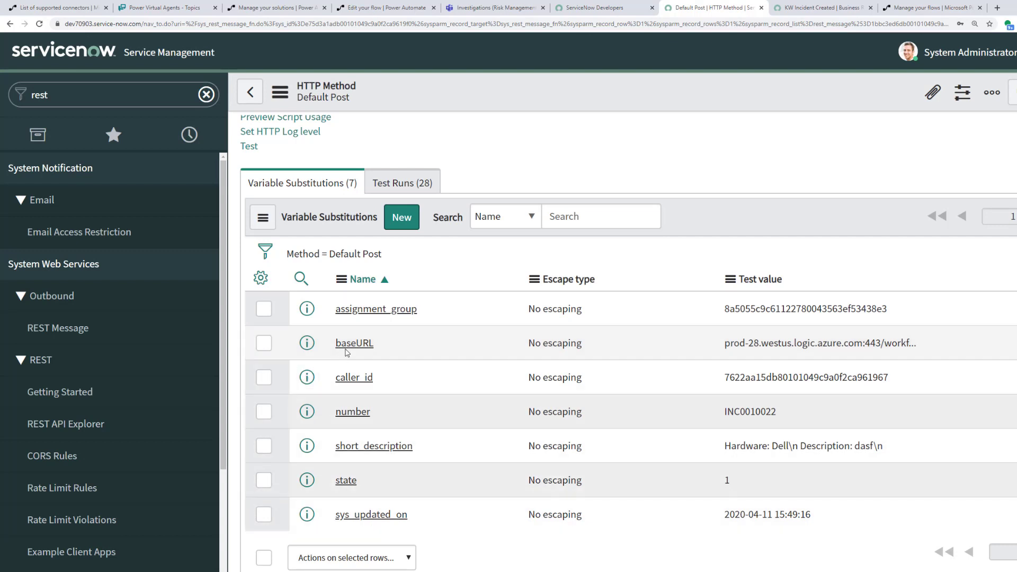
left_click_drag(725, 344, 920, 358)
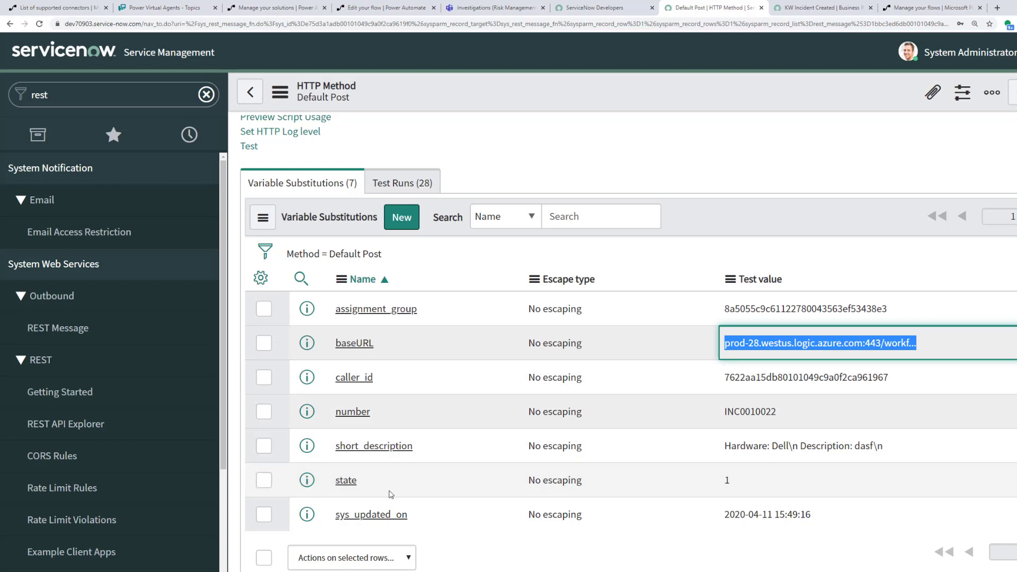
scroll(455, 532, "up", 2)
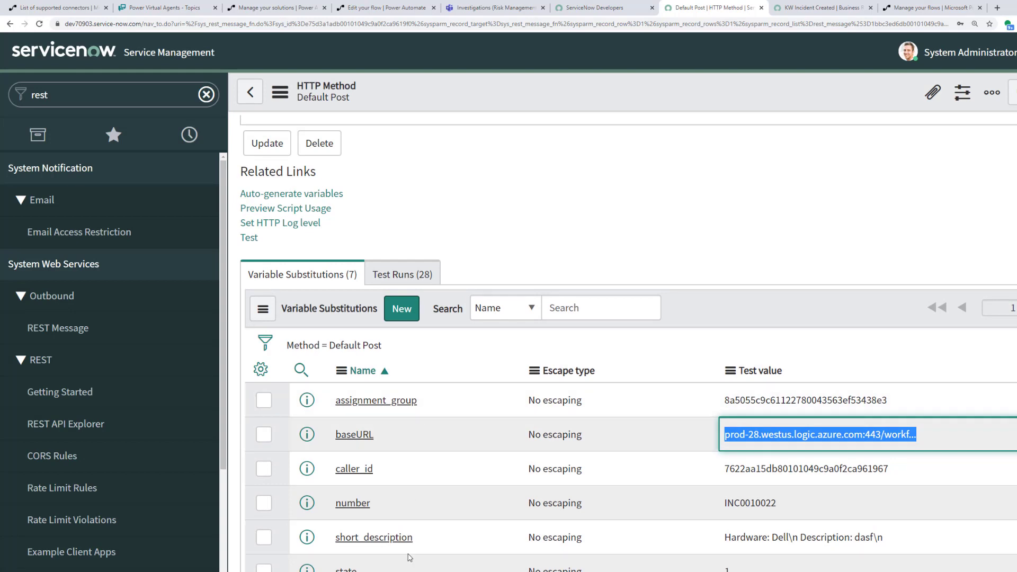
scroll(409, 546, "up", 3)
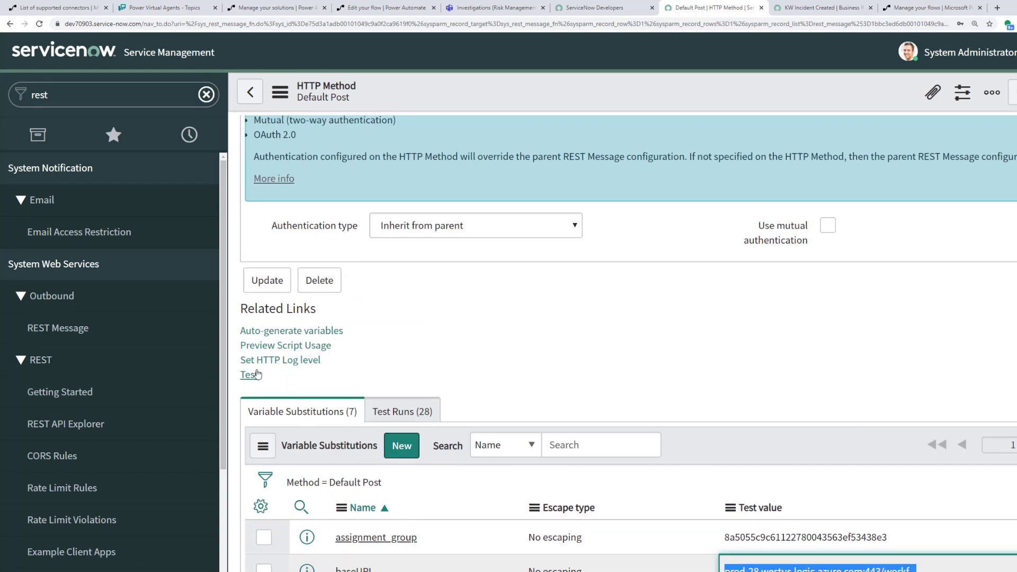
Step: Test Default Post and check the test run's sent content and HTTP status 200
left_click(252, 376)
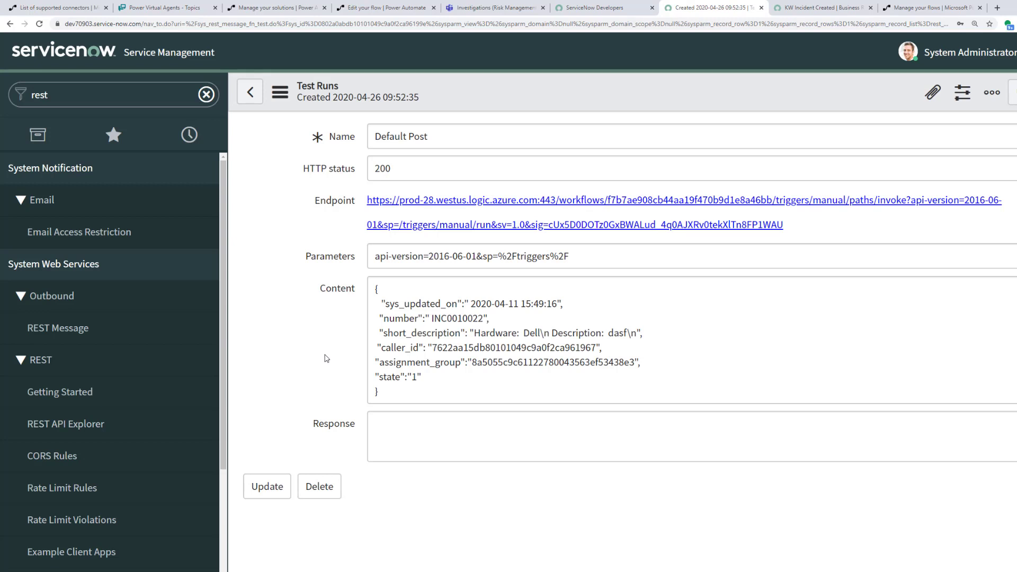
left_click_drag(470, 302, 549, 306)
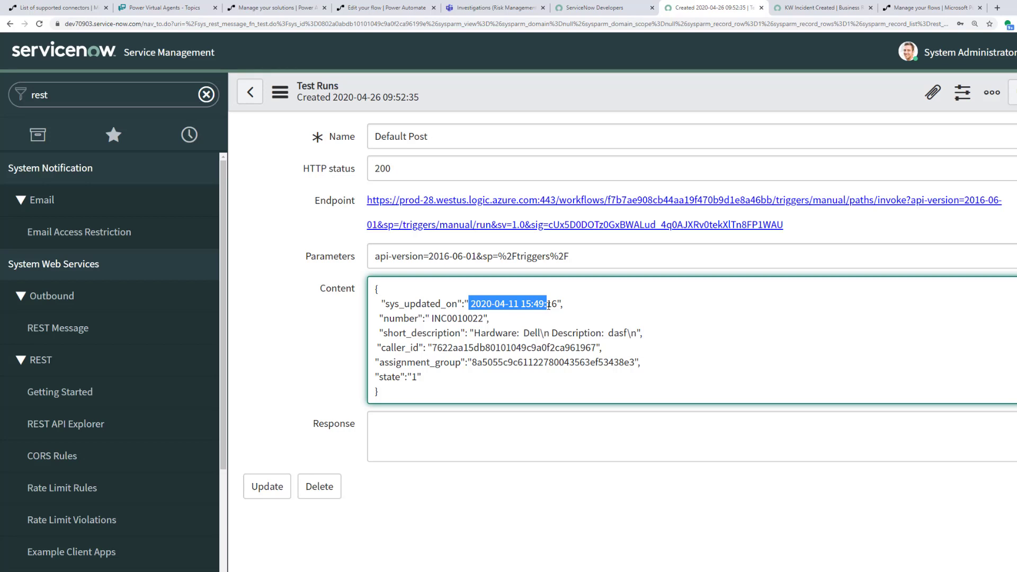
left_click_drag(402, 170, 372, 168)
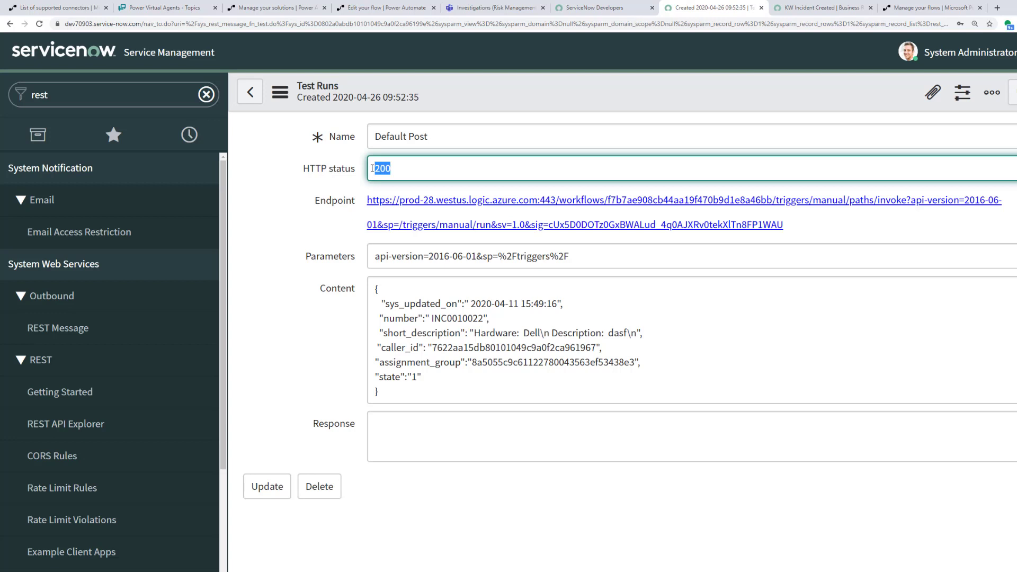
left_click(377, 7)
Step: Confirm the Response step returned status code 200, then leave the flow editor without saving
left_click(555, 426)
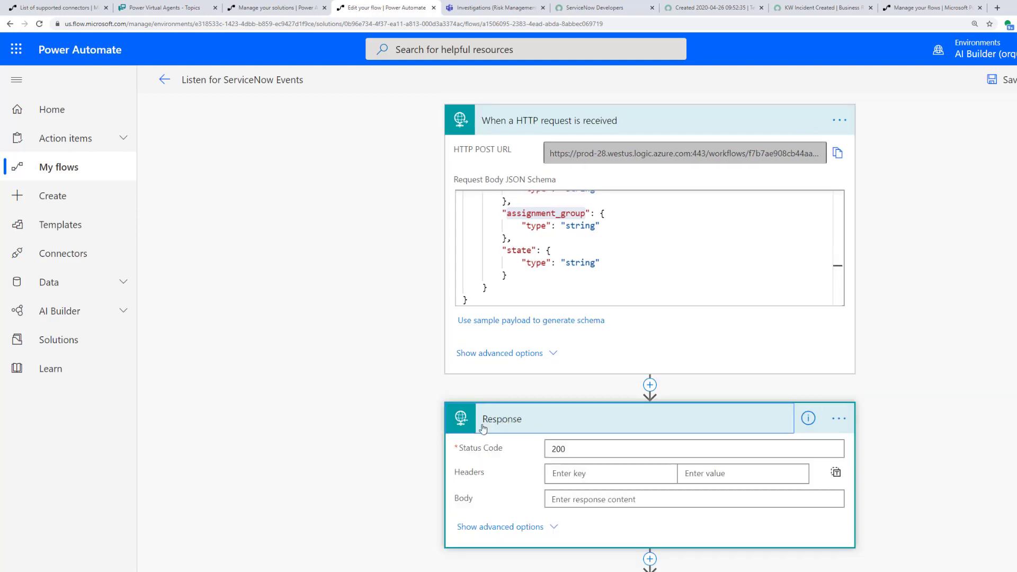
scroll(523, 416, "down", 2)
left_click_drag(576, 358, 549, 358)
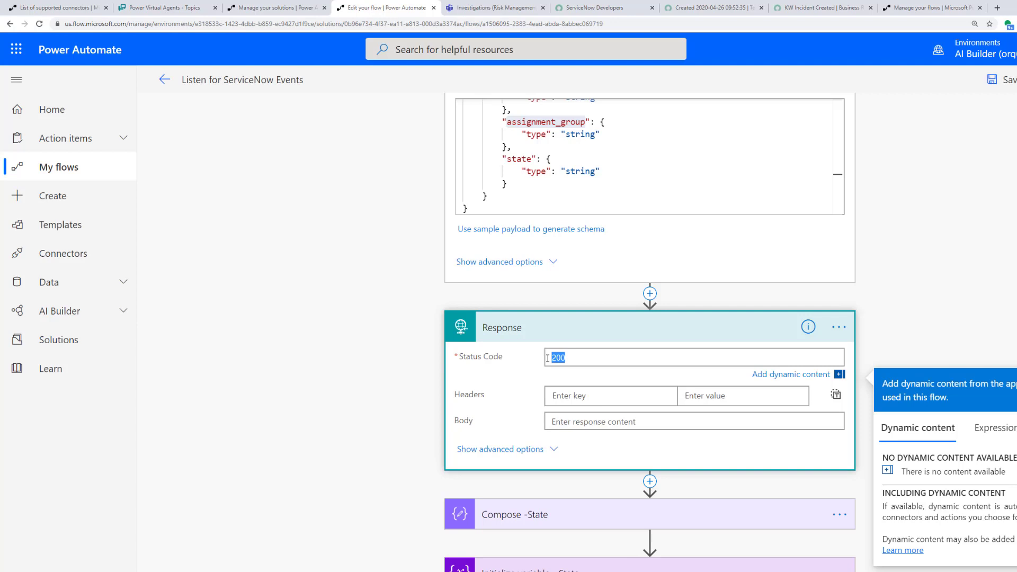
left_click(165, 80)
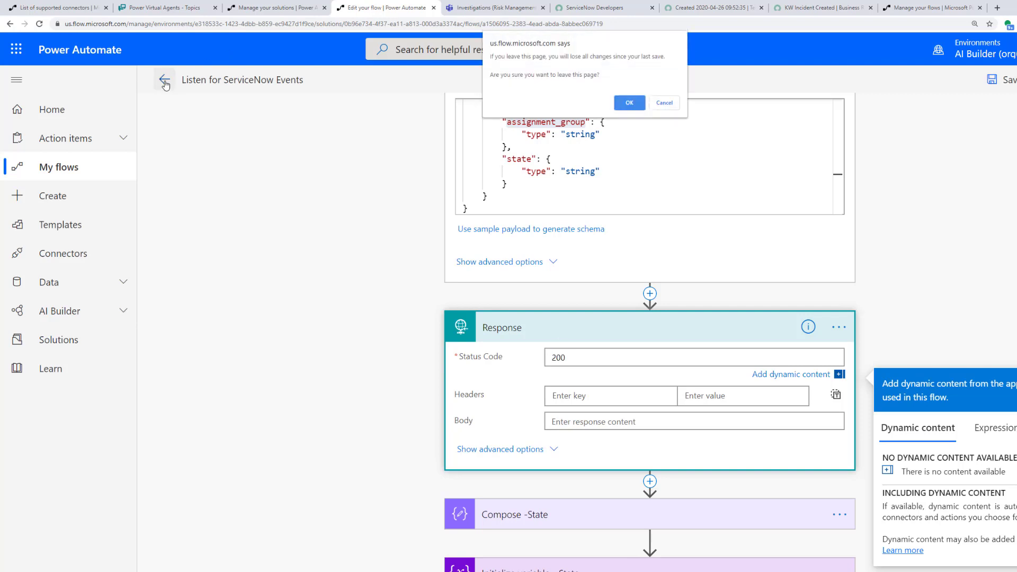
left_click(630, 102)
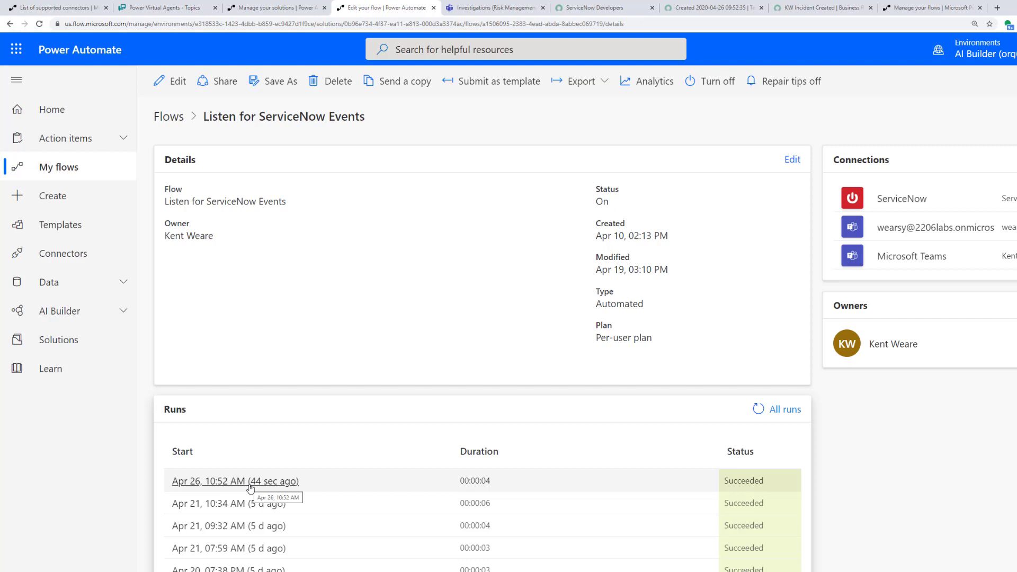
Step: Go back via Call Flow Endpoint to the Default Post method and review its 29 test runs
left_click(710, 7)
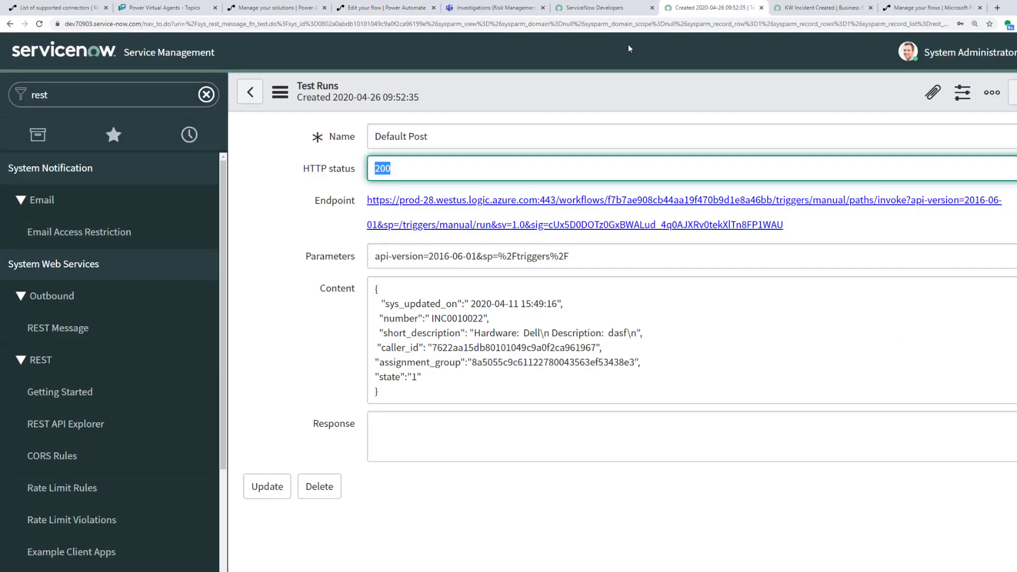
left_click(252, 96)
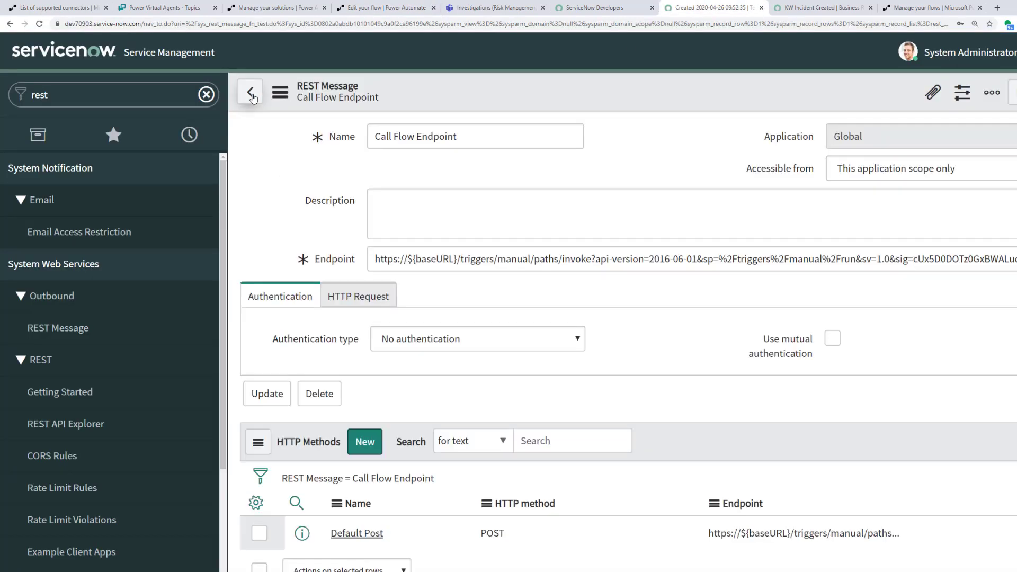
scroll(436, 390, "down", 3)
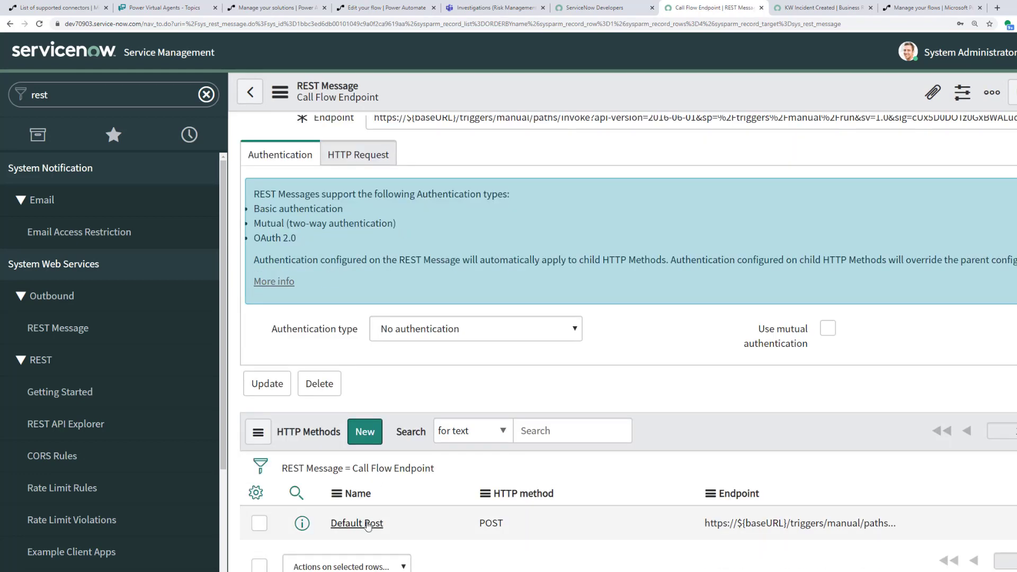
left_click(367, 524)
scroll(472, 524, "down", 1)
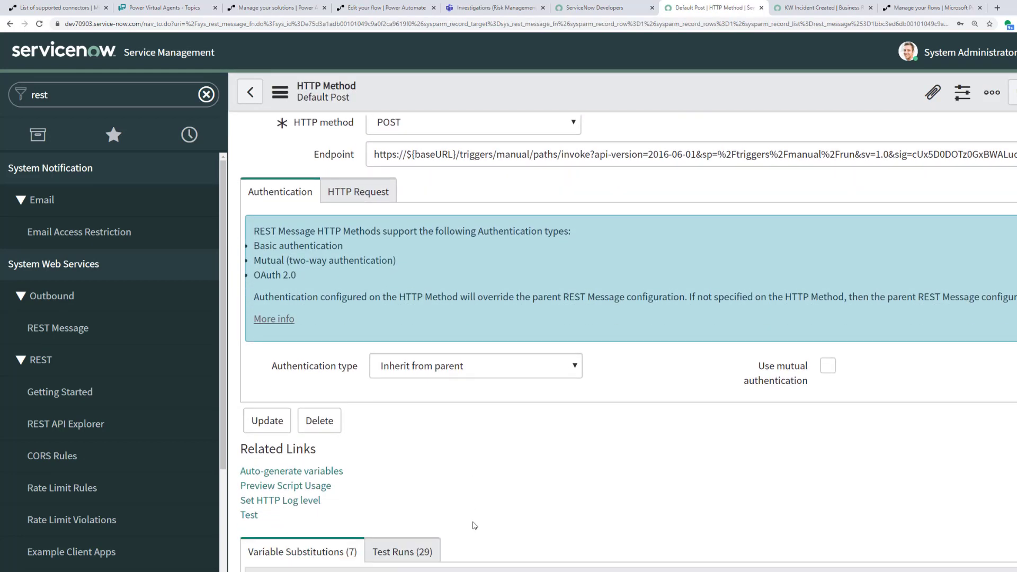
scroll(475, 526, "down", 4)
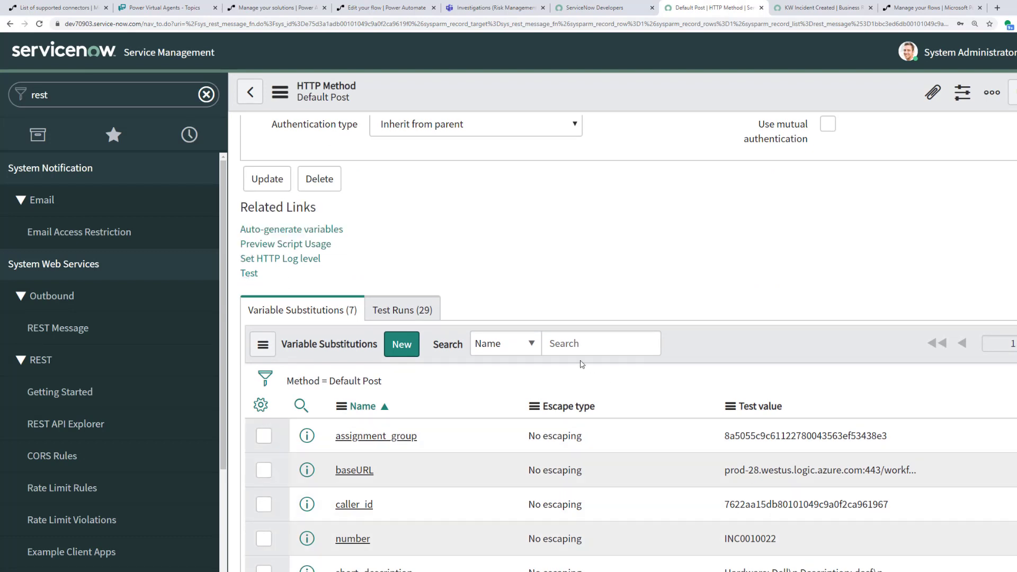
scroll(577, 280, "up", 1)
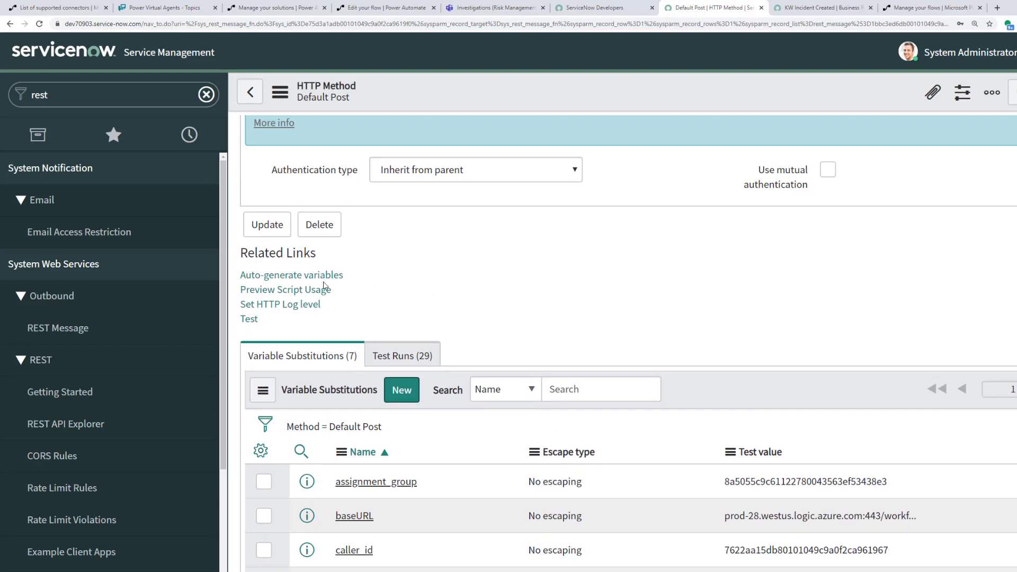
left_click(279, 291)
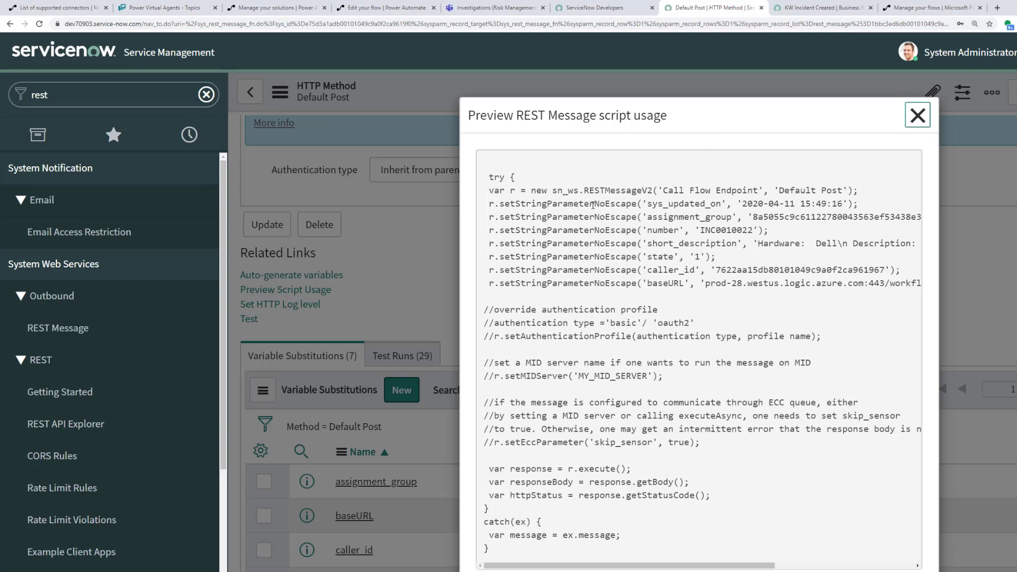
left_click_drag(642, 204, 844, 205)
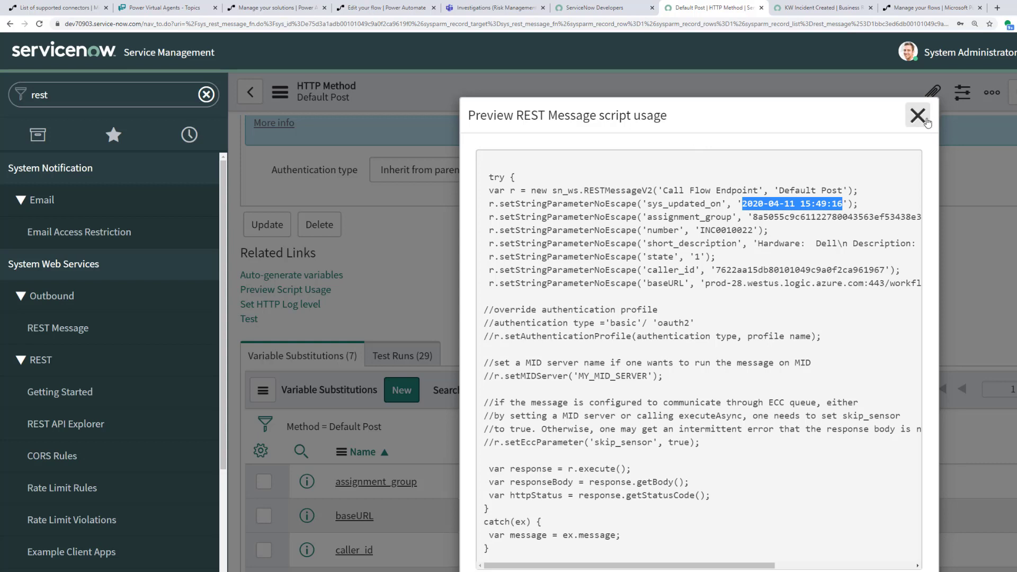
left_click_drag(701, 443, 489, 417)
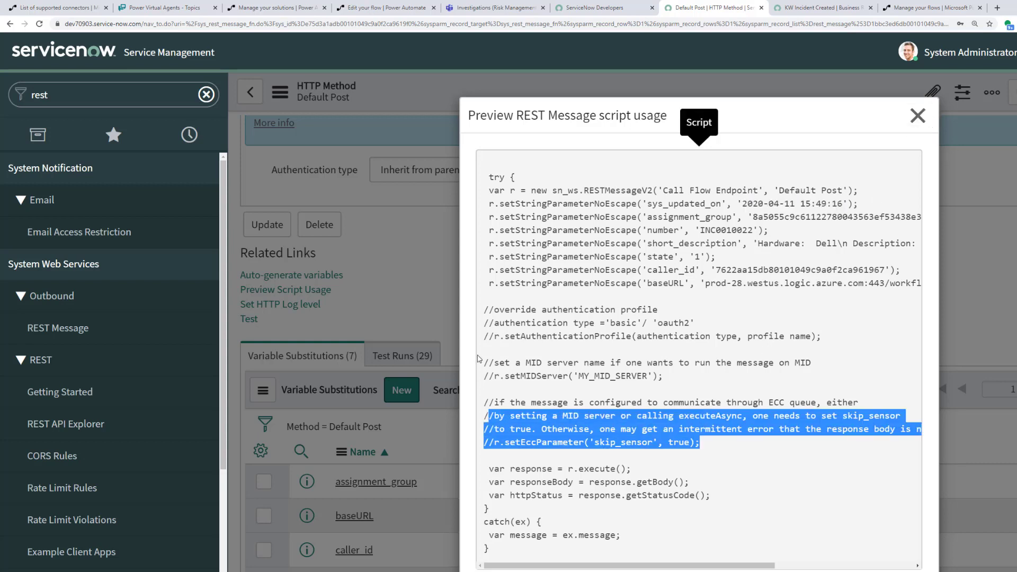
left_click(918, 116)
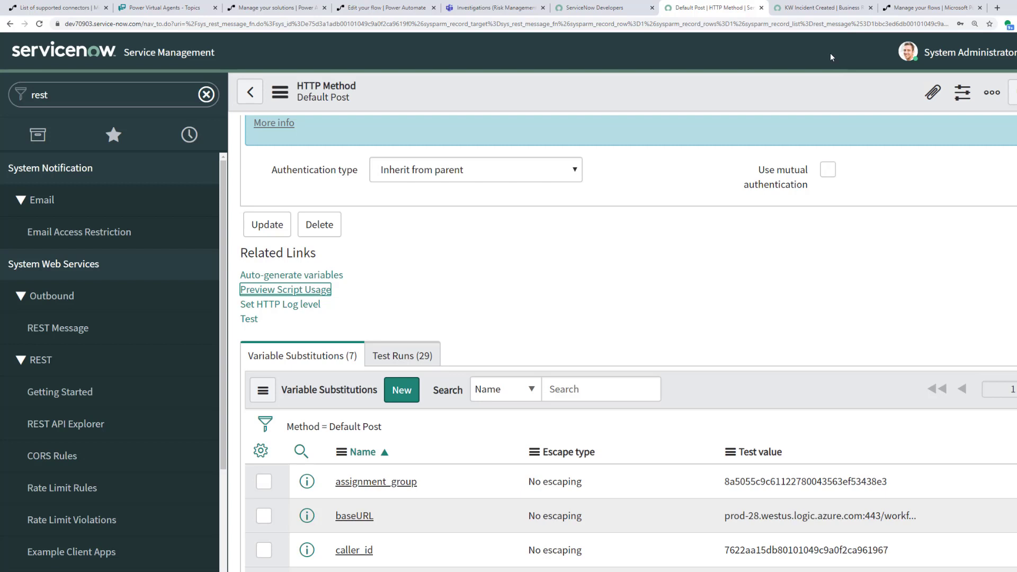
Step: Filter Business Rules by 'kw' and open the KW Incident Created rule
left_click(820, 7)
left_click(132, 100)
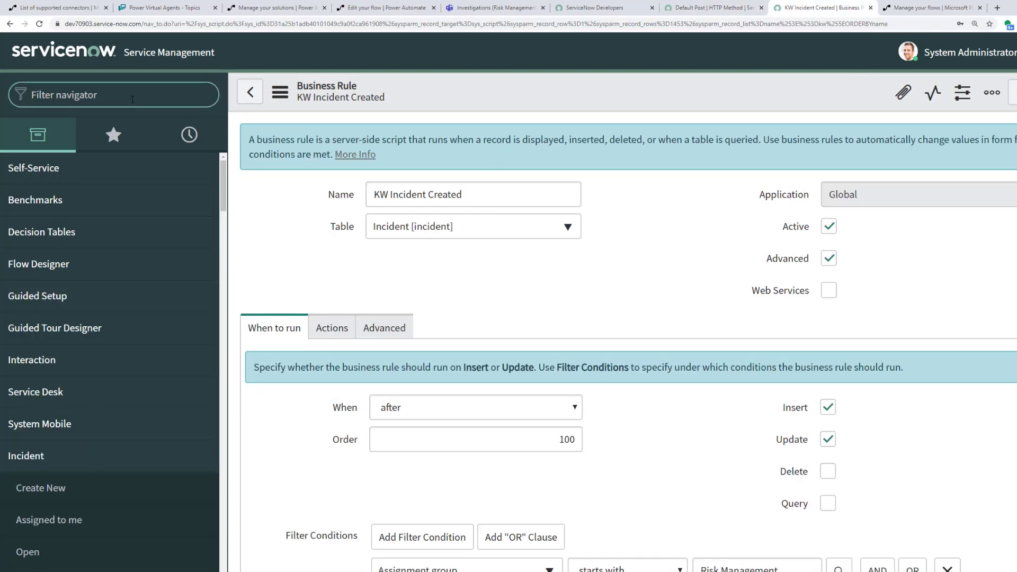
type("busines")
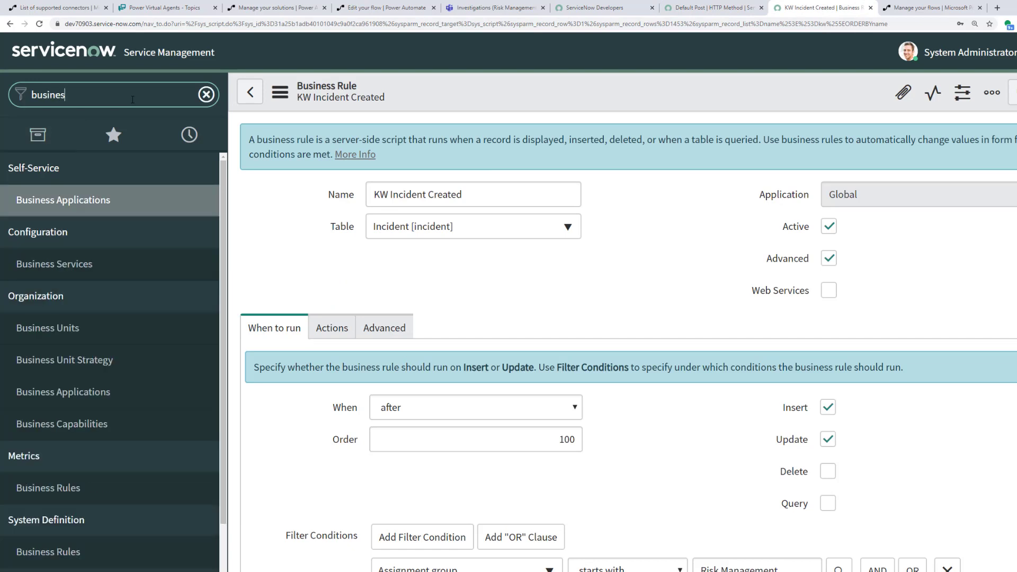
type("s rules")
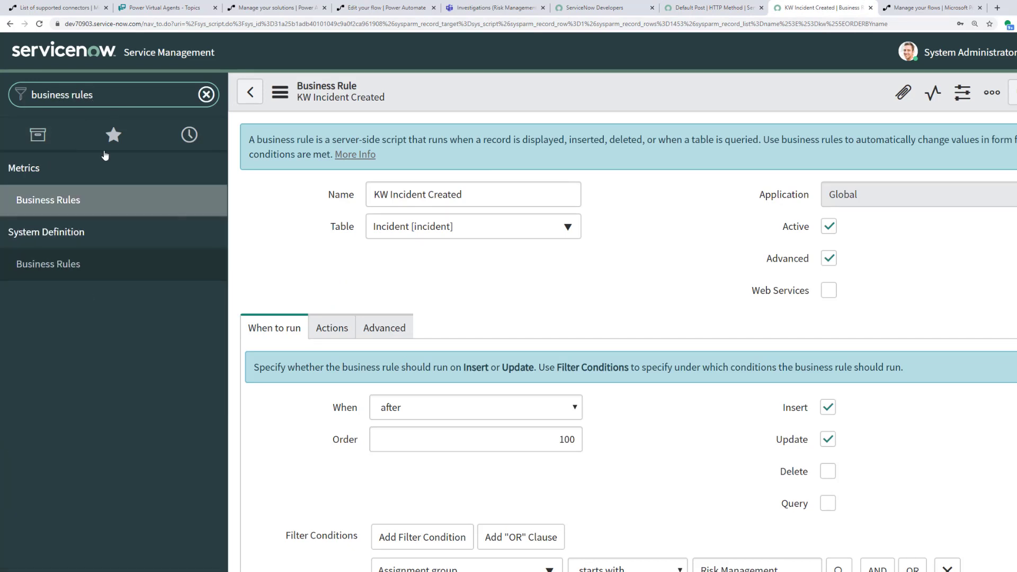
left_click(57, 269)
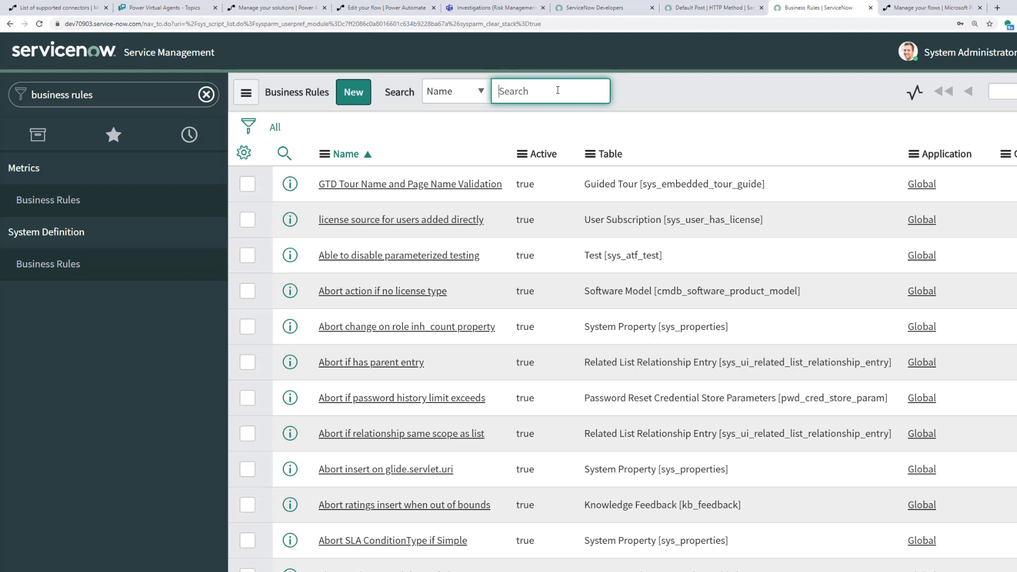
type("kw")
key("Return")
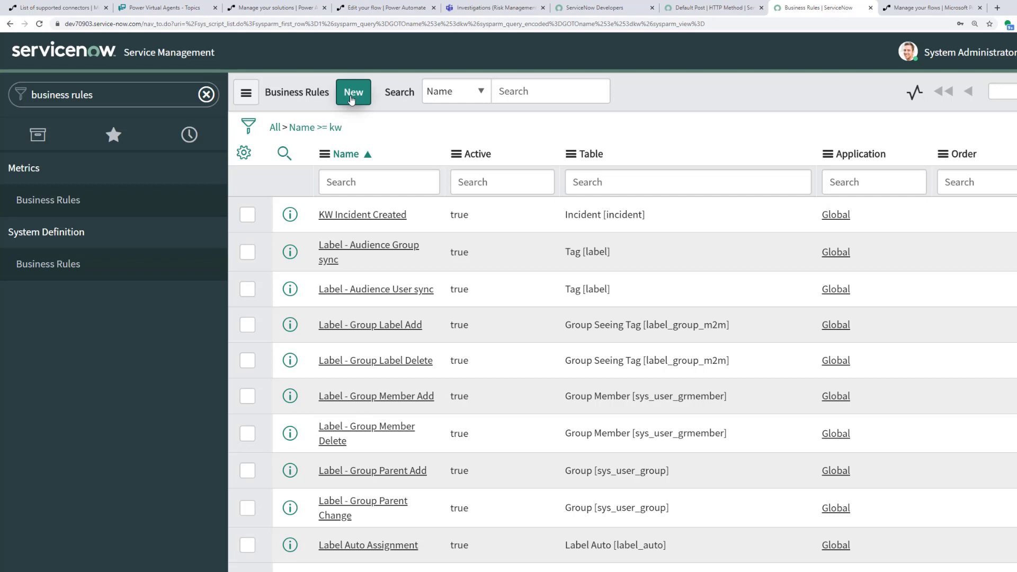
left_click(352, 215)
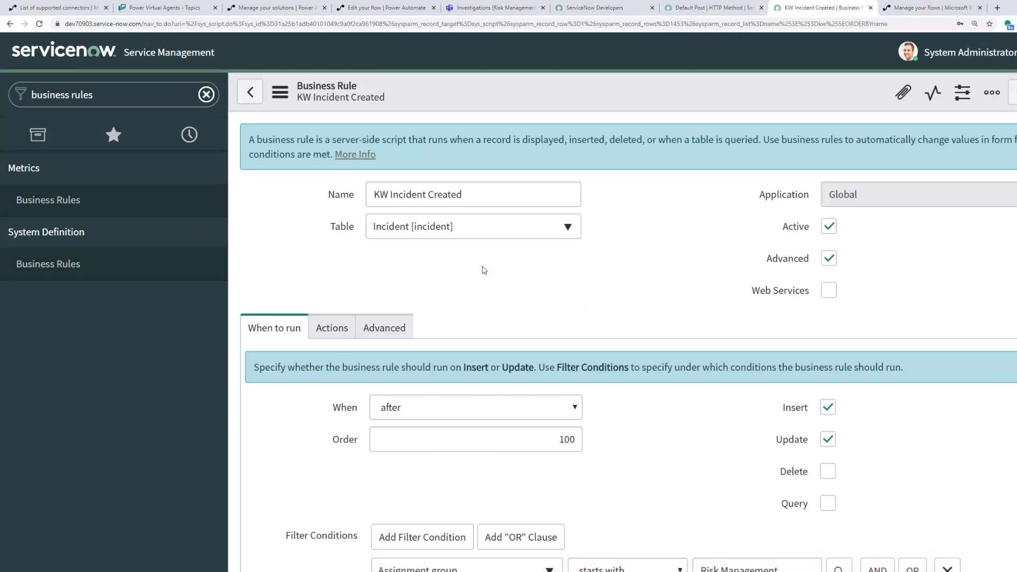
Step: Confirm the rule runs on the Incident table and review its when-to-run settings
left_click(443, 228)
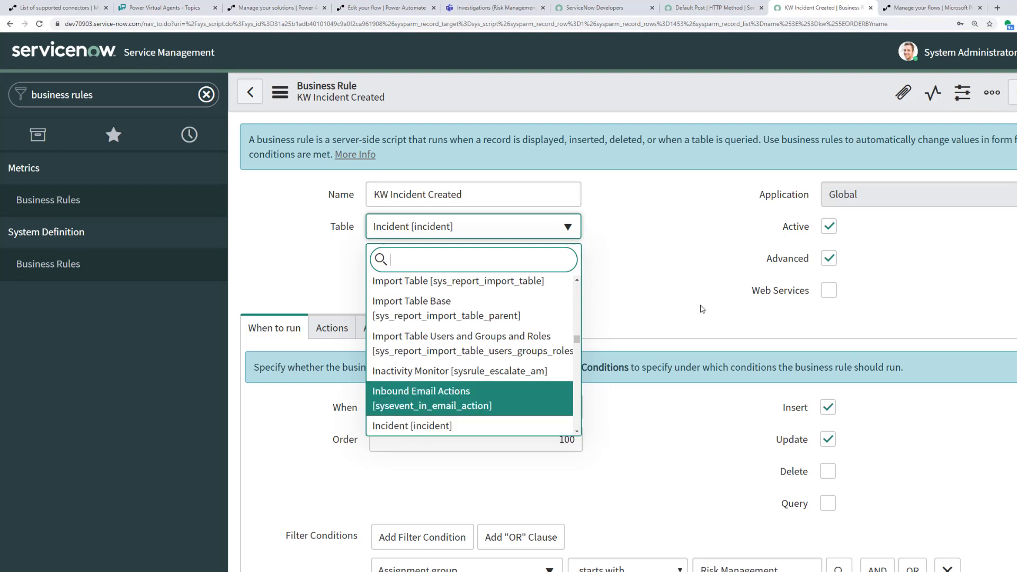
left_click(683, 270)
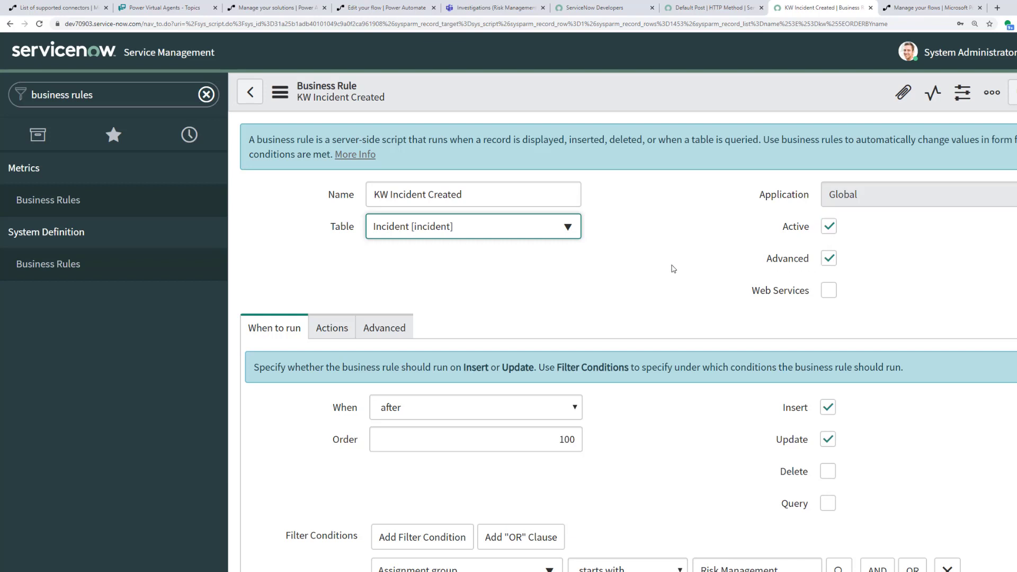
scroll(665, 289, "down", 3)
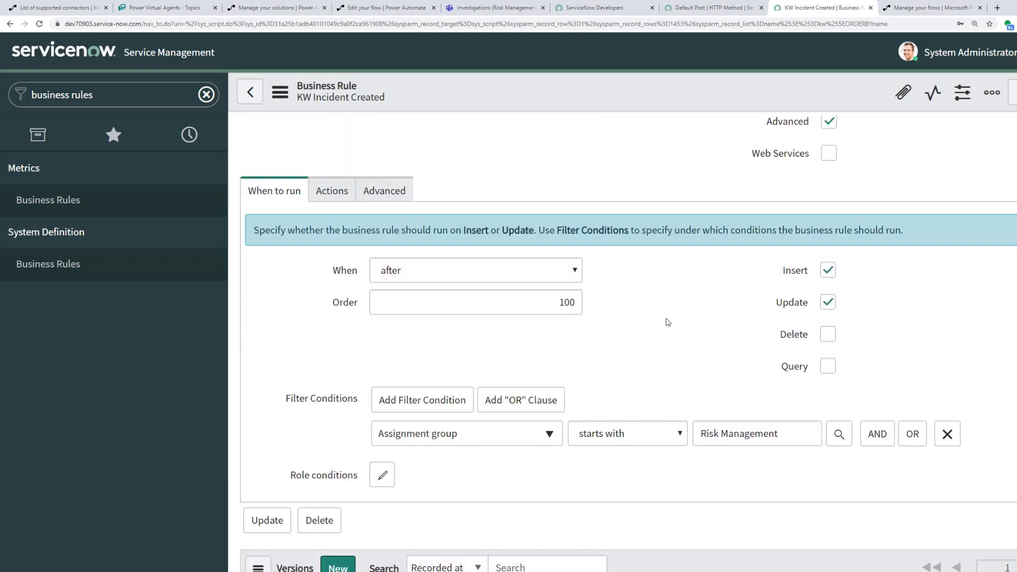
scroll(667, 326, "down", 1)
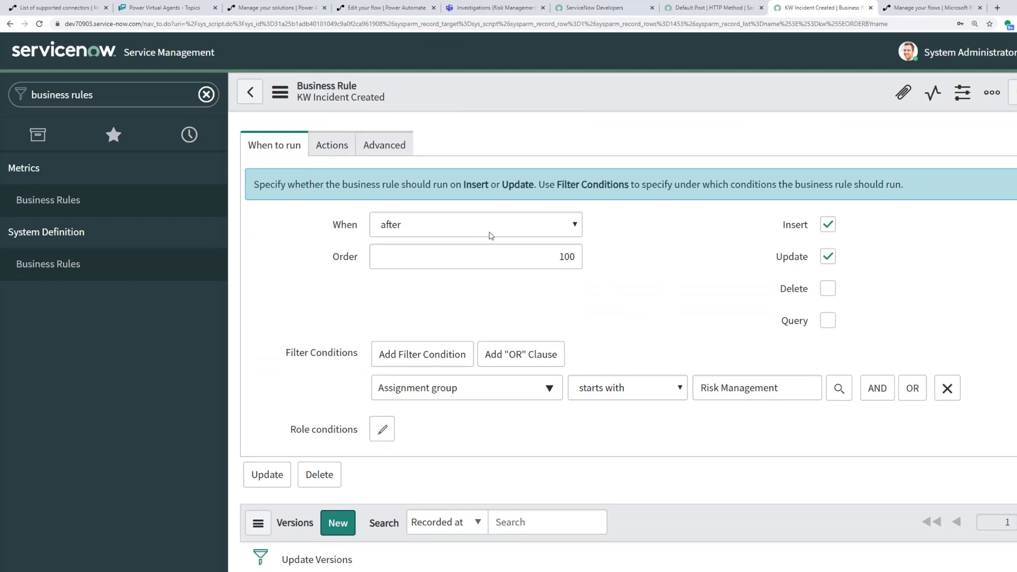
scroll(525, 244, "up", 4)
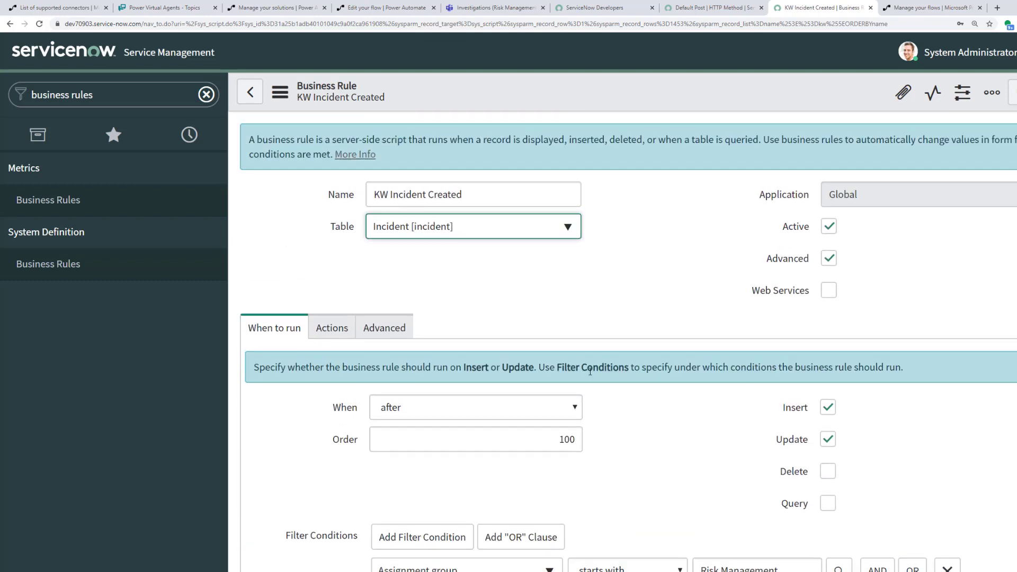
scroll(590, 371, "down", 3)
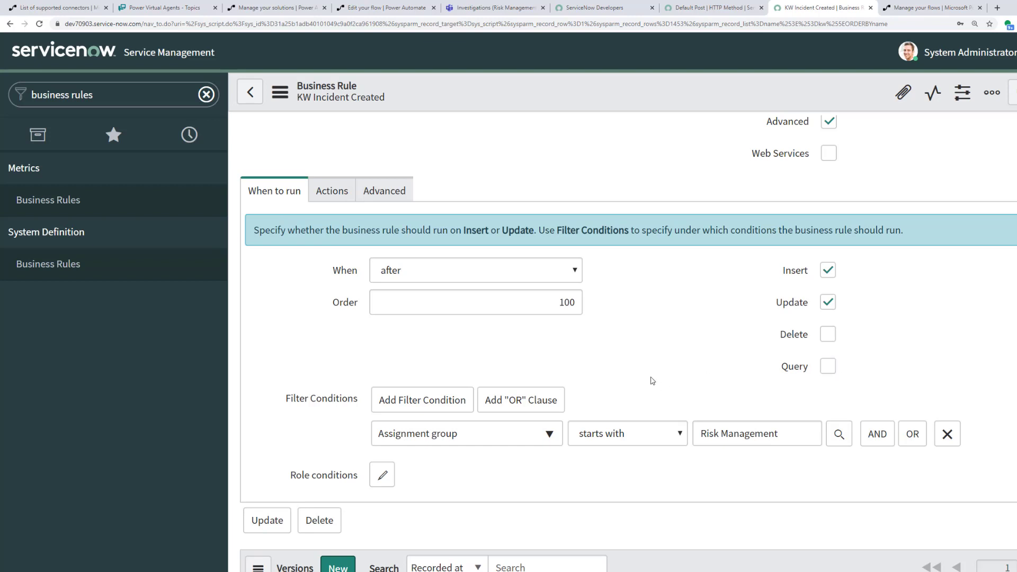
scroll(632, 370, "down", 1)
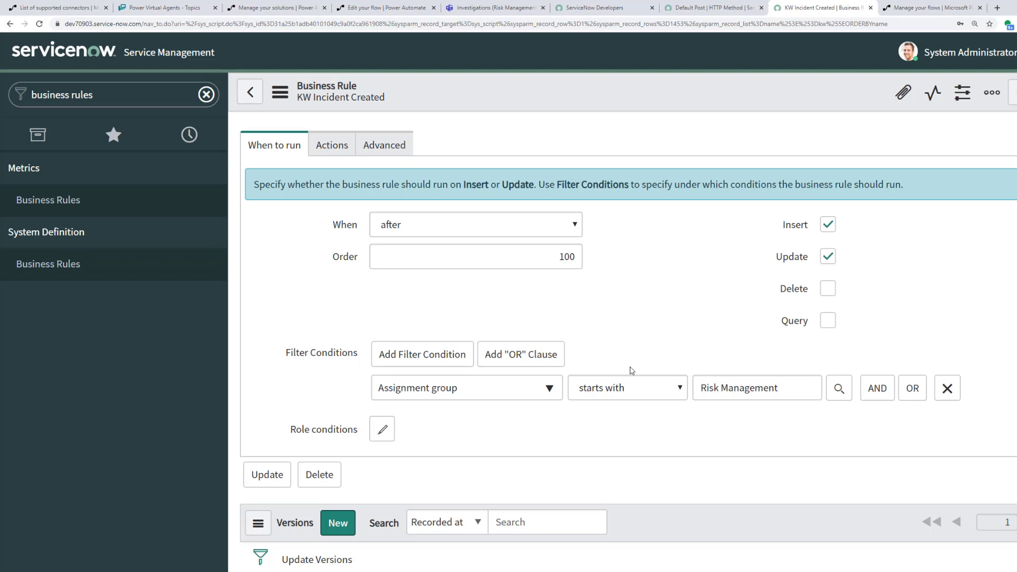
scroll(632, 371, "up", 4)
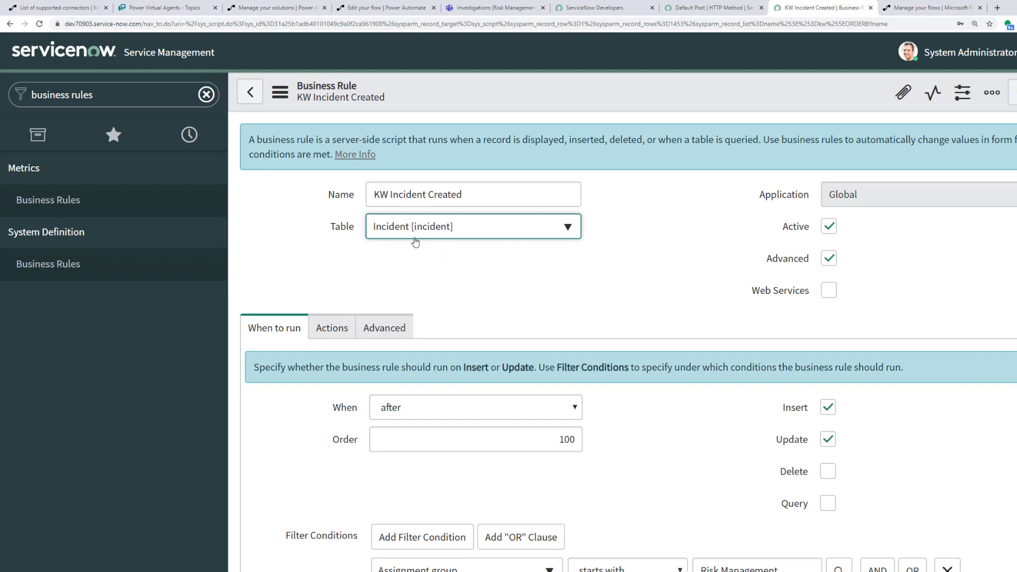
scroll(465, 364, "down", 2)
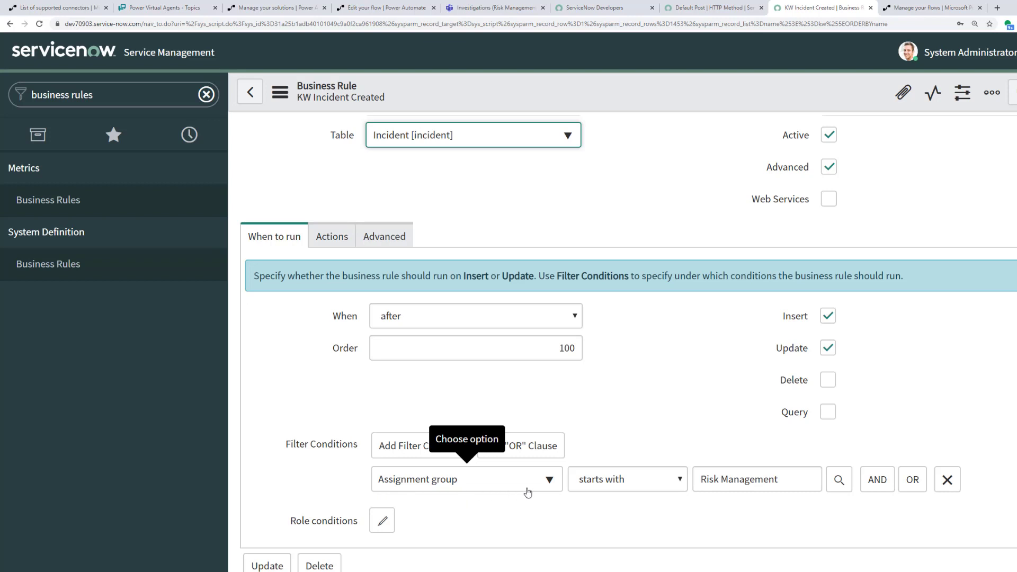
Step: Check the Assignment group 'starts with' Risk Management condition and view the Actions settings
left_click(680, 480)
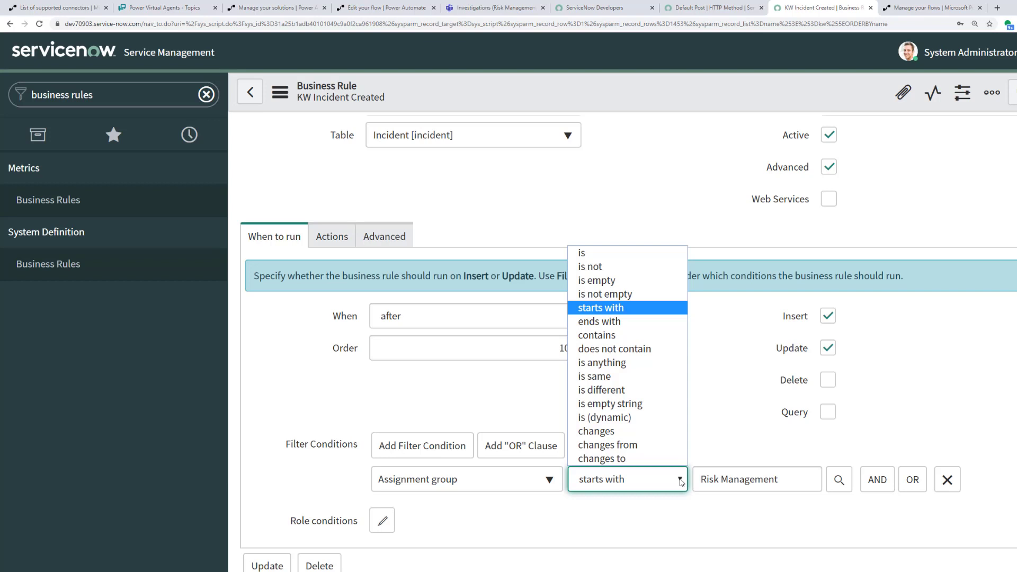
left_click(1008, 411)
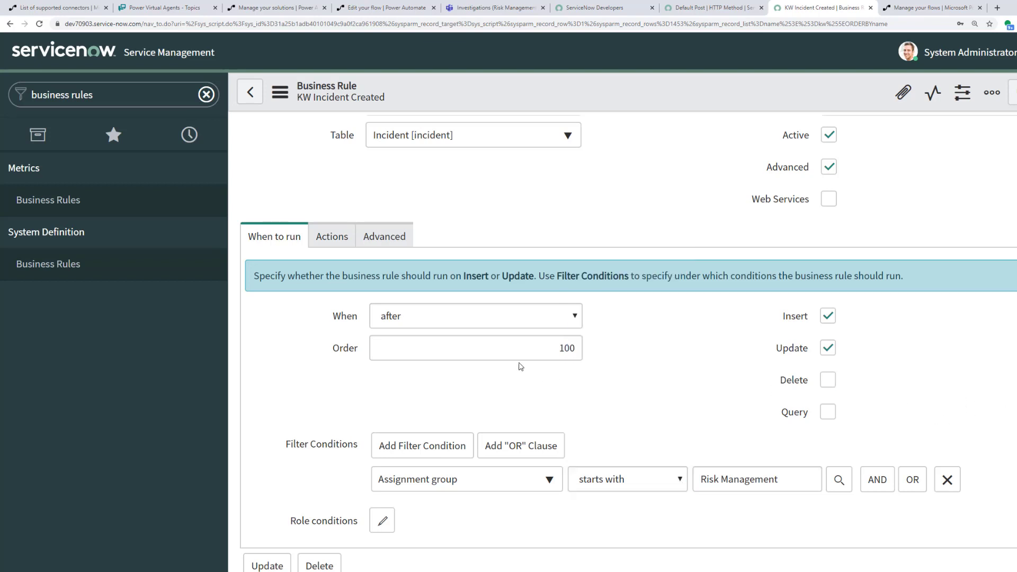
left_click(344, 241)
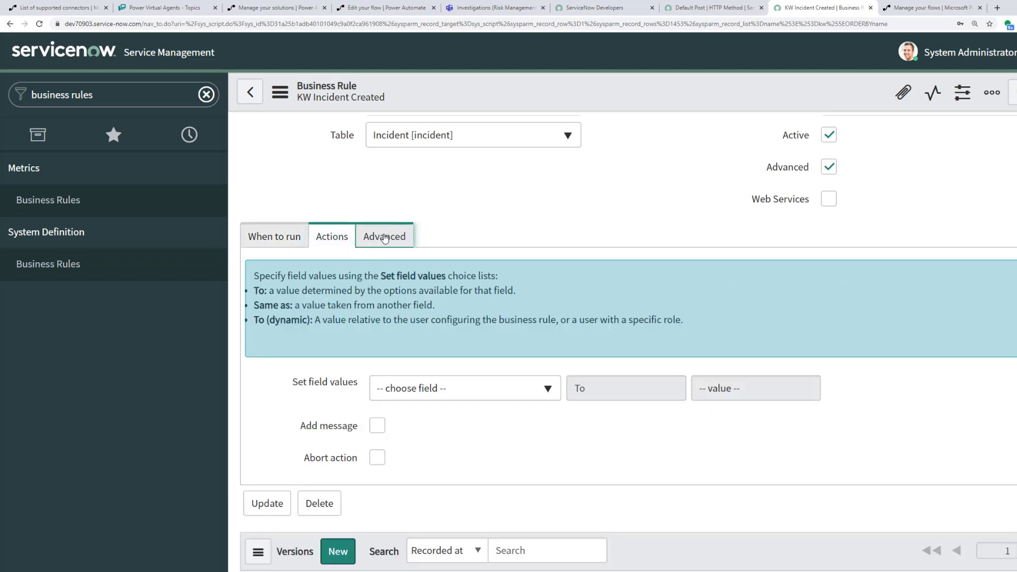
Step: Review the Advanced script's setStringParameter lines sending sys_updated_on and number
left_click(385, 238)
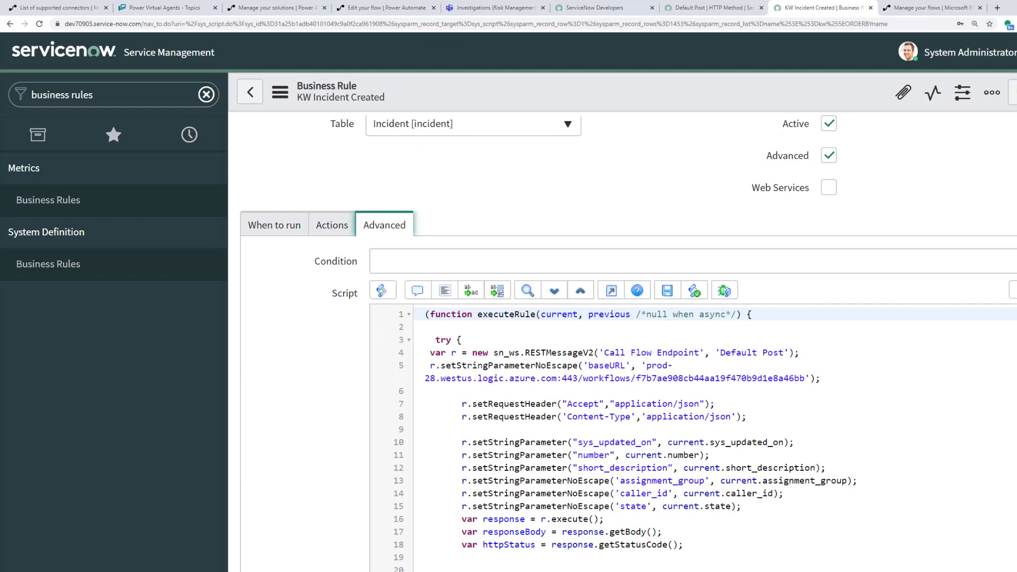
scroll(501, 563, "down", 1)
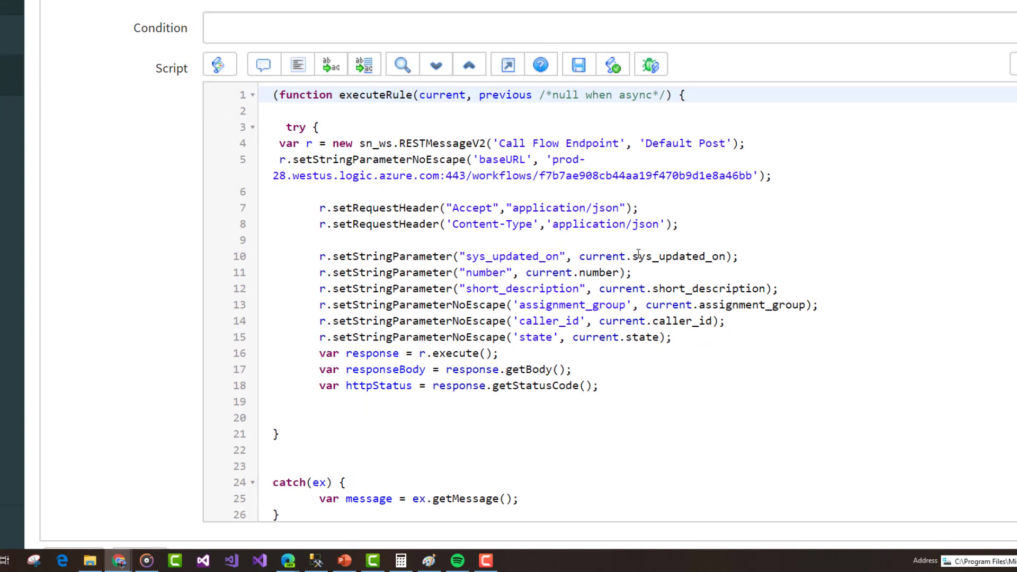
left_click_drag(580, 259, 727, 258)
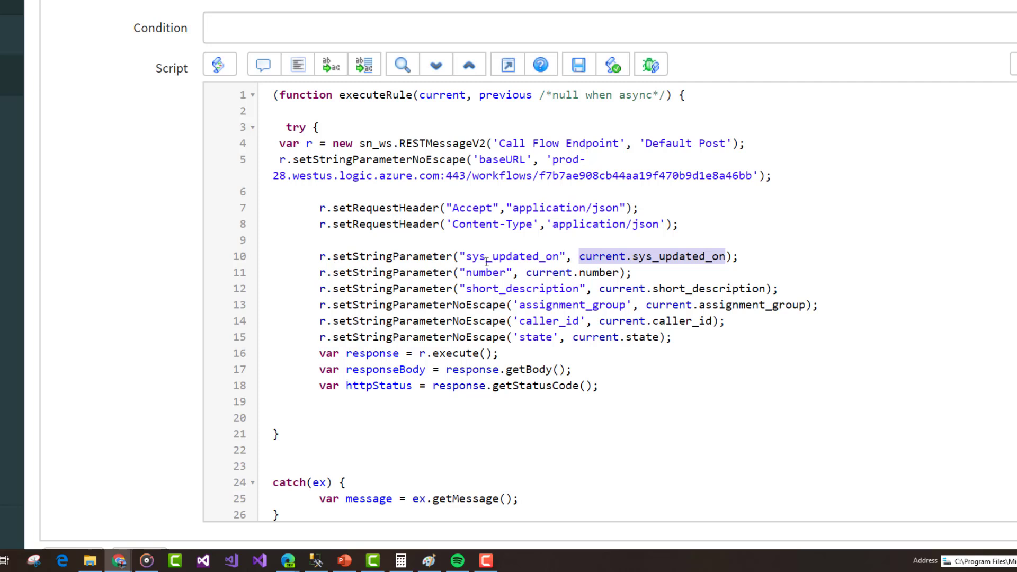
left_click(606, 273)
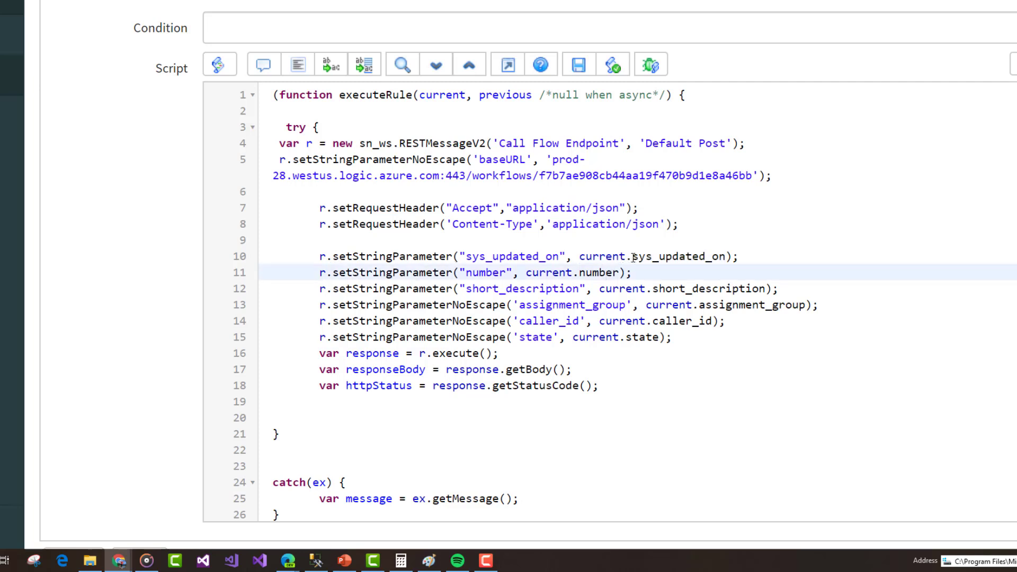
left_click_drag(633, 257, 733, 257)
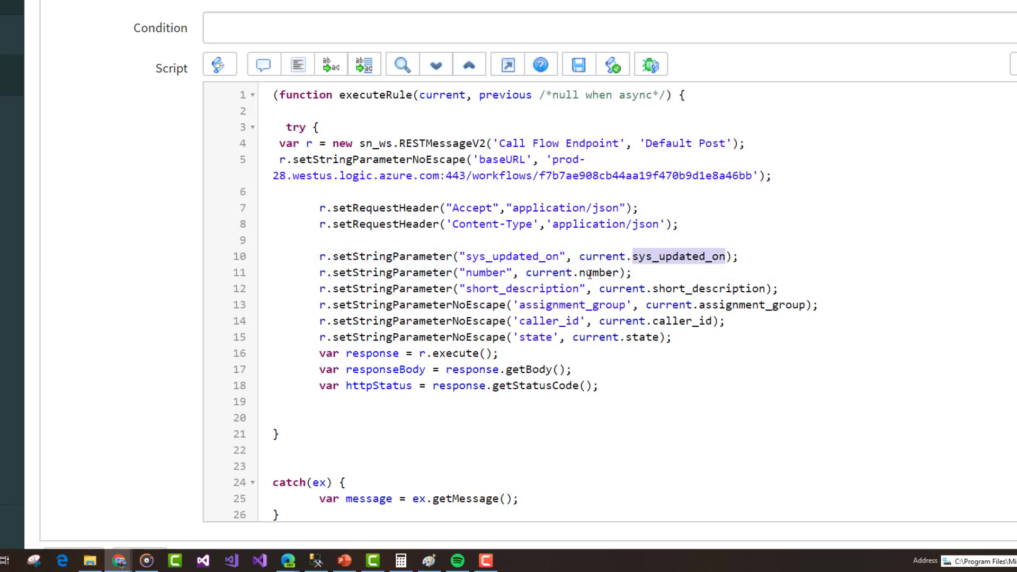
left_click_drag(526, 274, 762, 290)
left_click(600, 290)
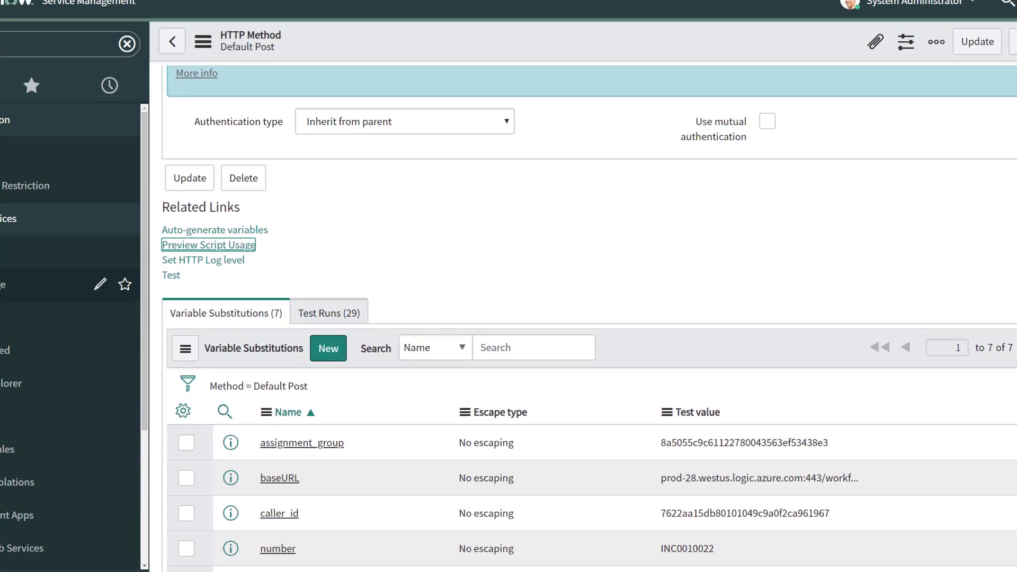
Step: Test Call Flow Endpoint's Default Post method and review the JSON payload it sent
left_click(14, 190)
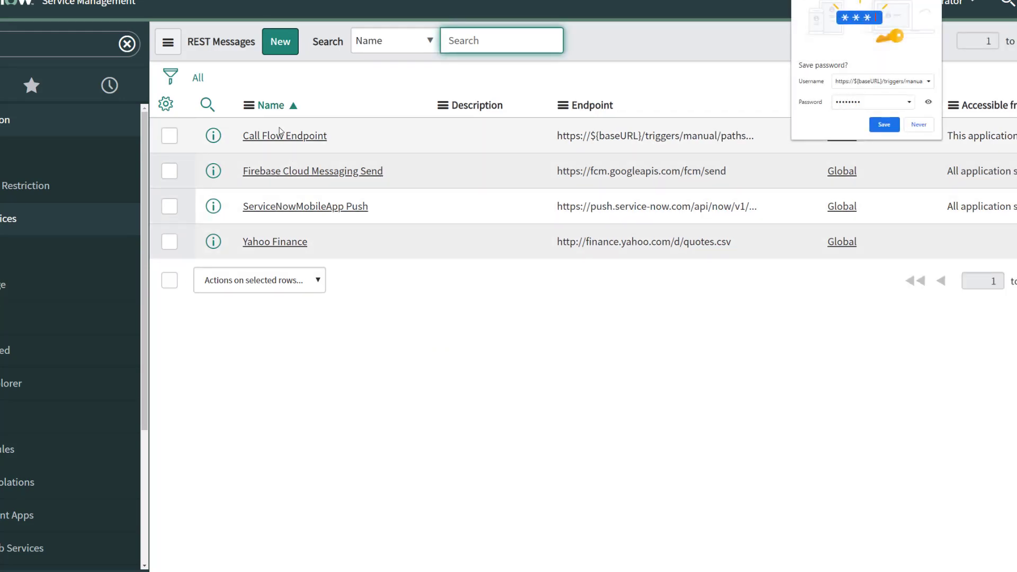
left_click(279, 135)
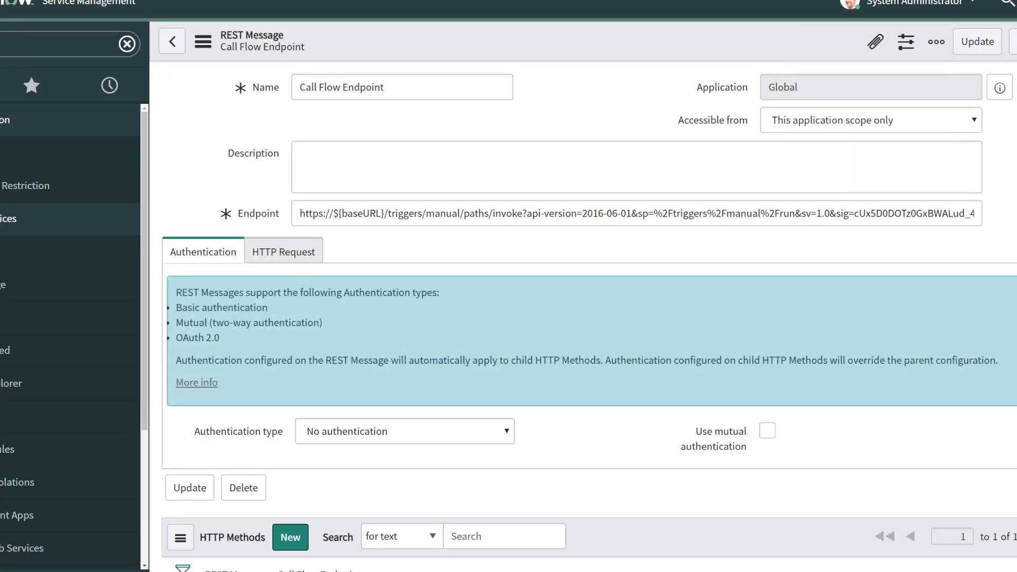
scroll(280, 476, "down", 4)
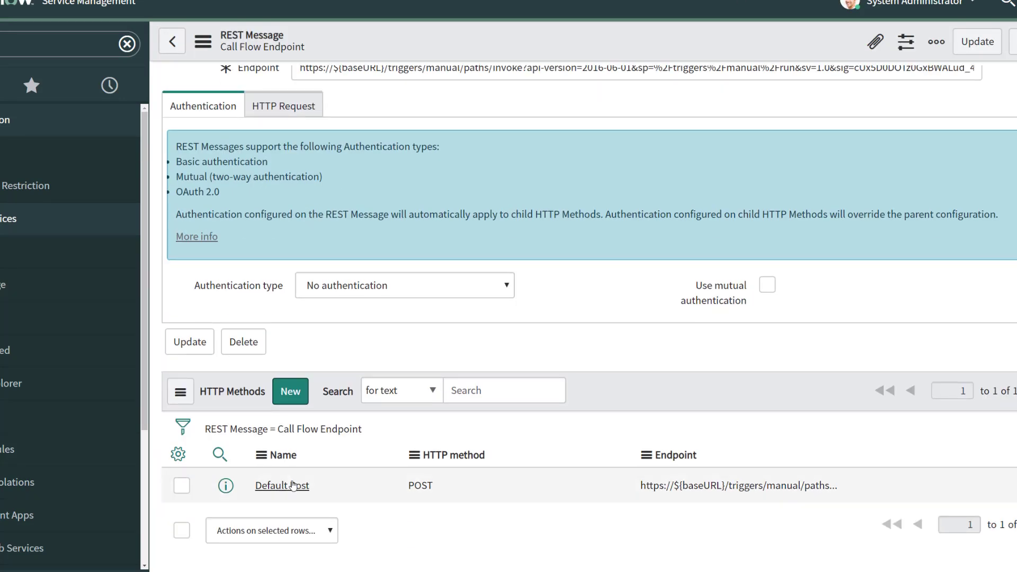
left_click(282, 423)
scroll(269, 351, "down", 4)
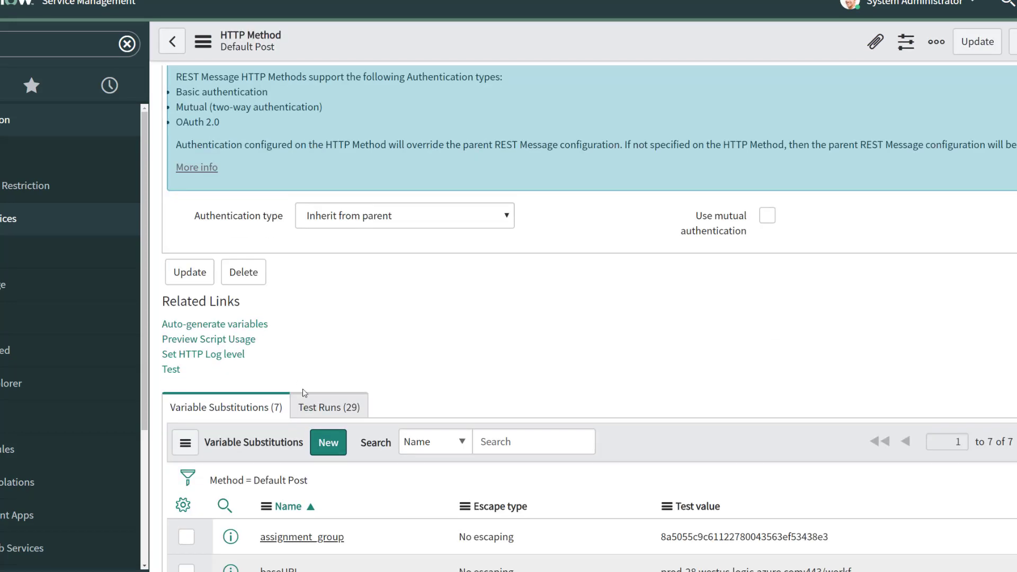
scroll(305, 425, "up", 3)
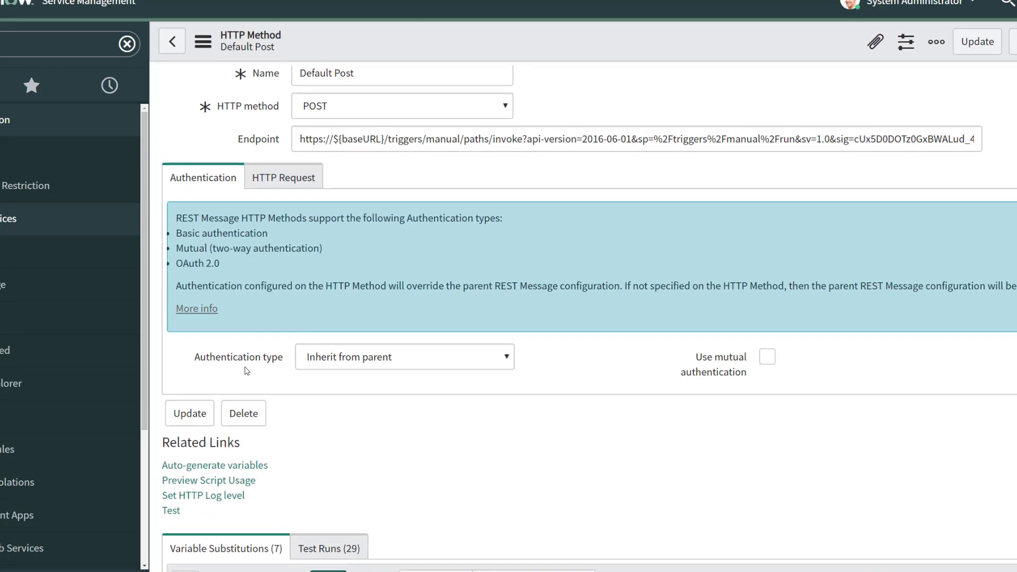
left_click(171, 510)
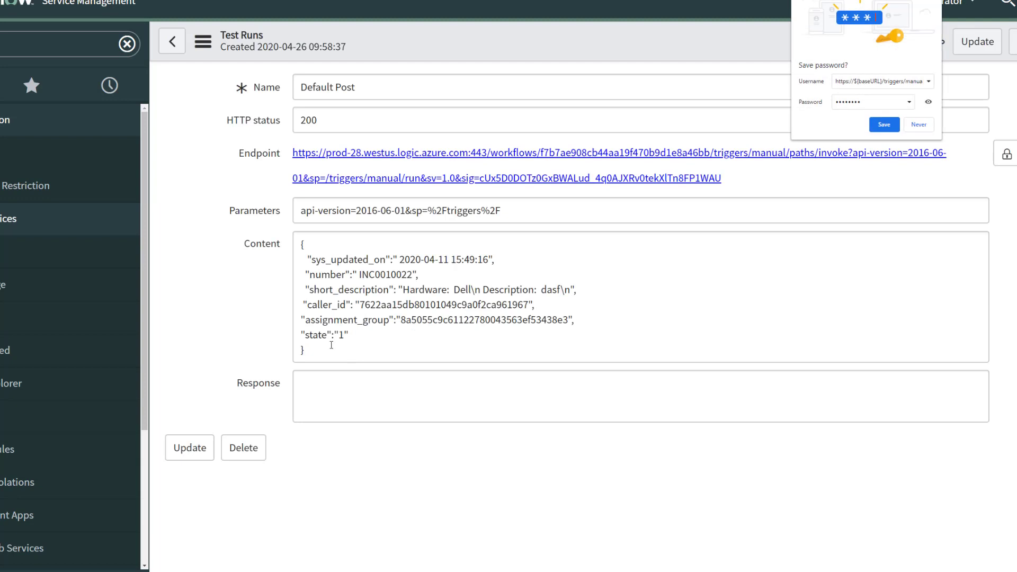
left_click_drag(321, 351, 286, 250)
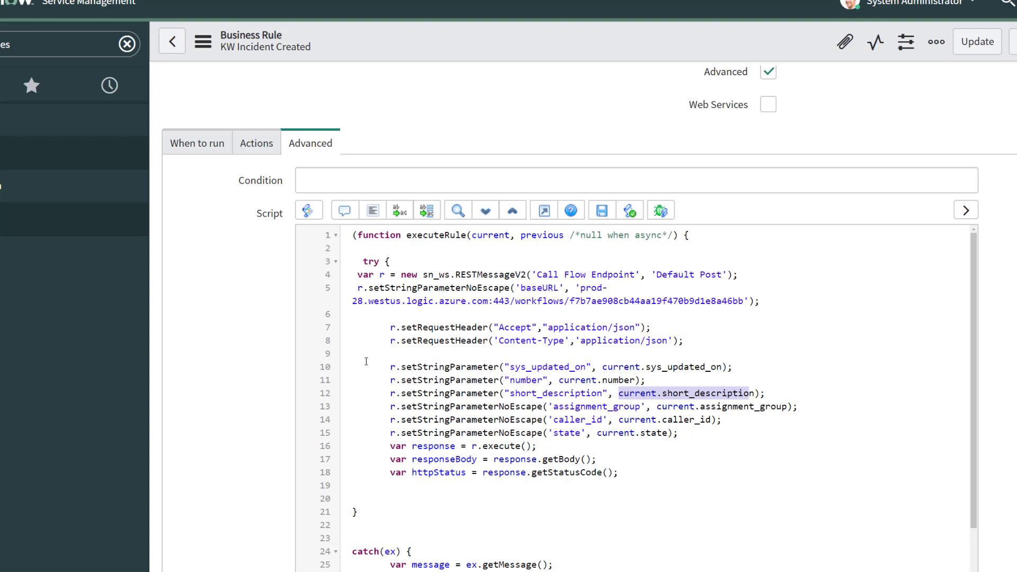
Step: Highlight the script's catch error-handling block, then go back to the When to run settings
scroll(486, 417, "down", 1)
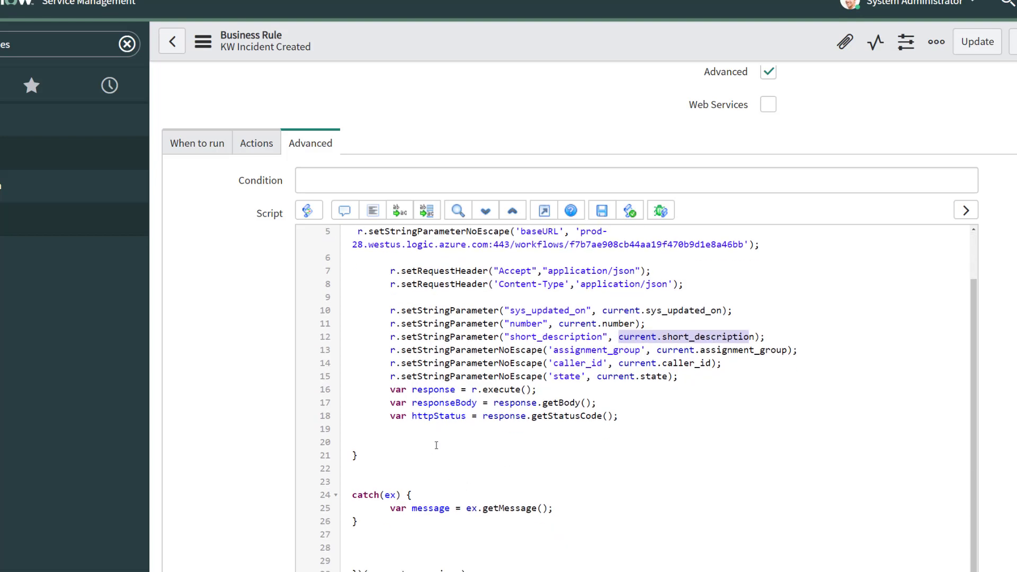
left_click_drag(552, 509, 335, 496)
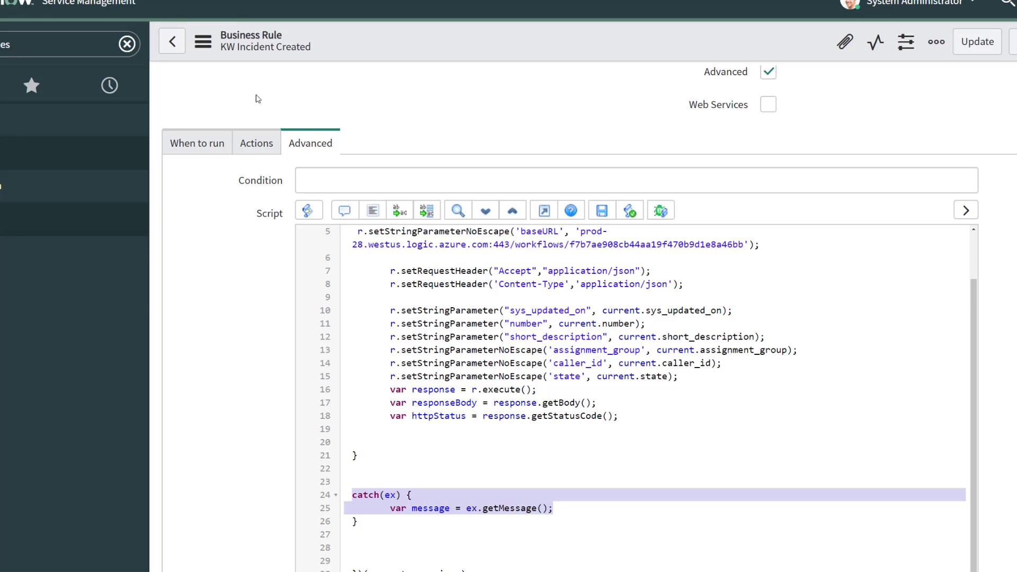
left_click(313, 411)
scroll(908, 420, "down", 5)
scroll(907, 420, "up", 5)
scroll(908, 420, "up", 2)
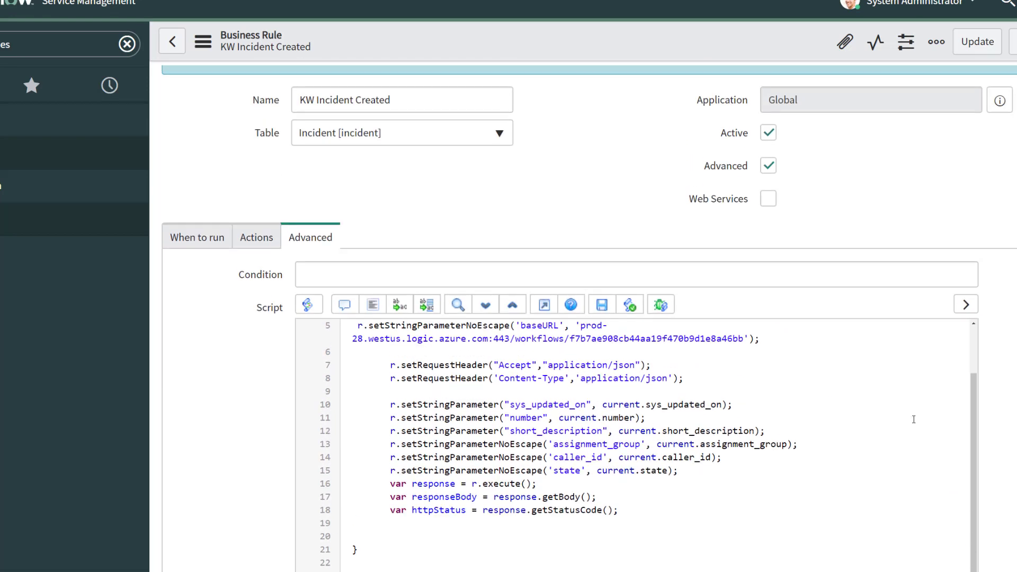
scroll(825, 405, "up", 2)
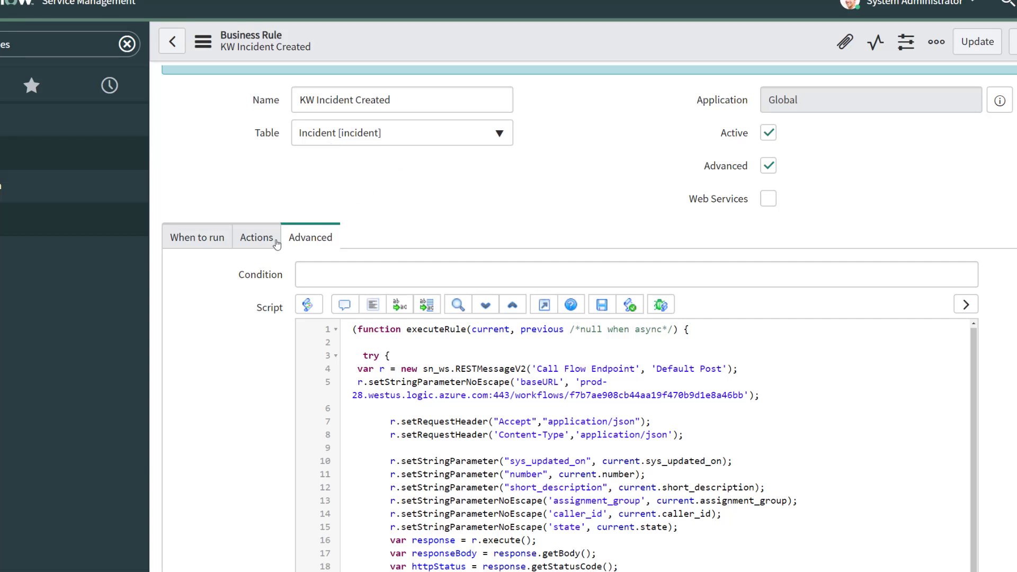
left_click(210, 237)
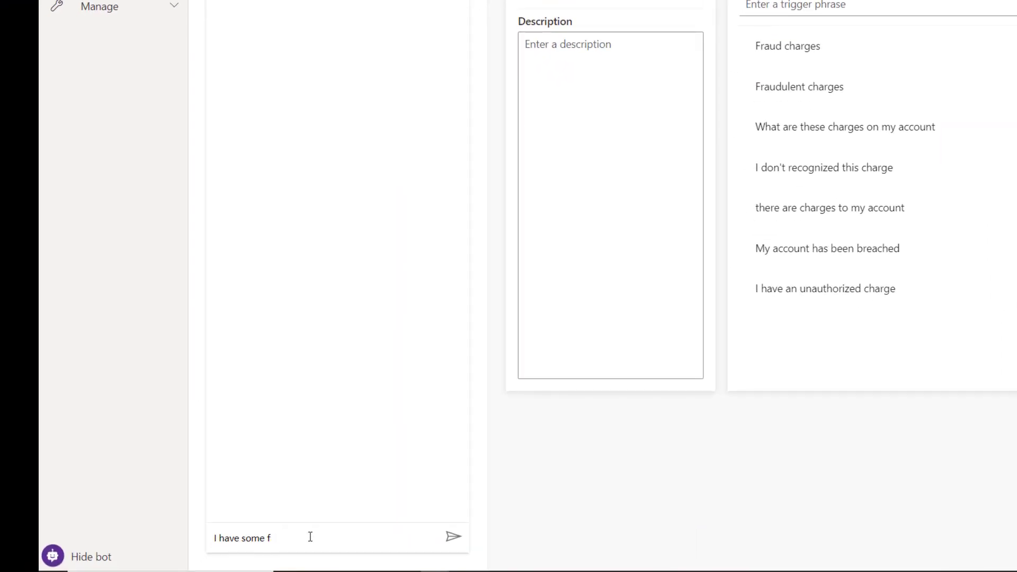
Step: Tell the test bot about 'fraudulent charges on my account'
type("raudulent charges on my account")
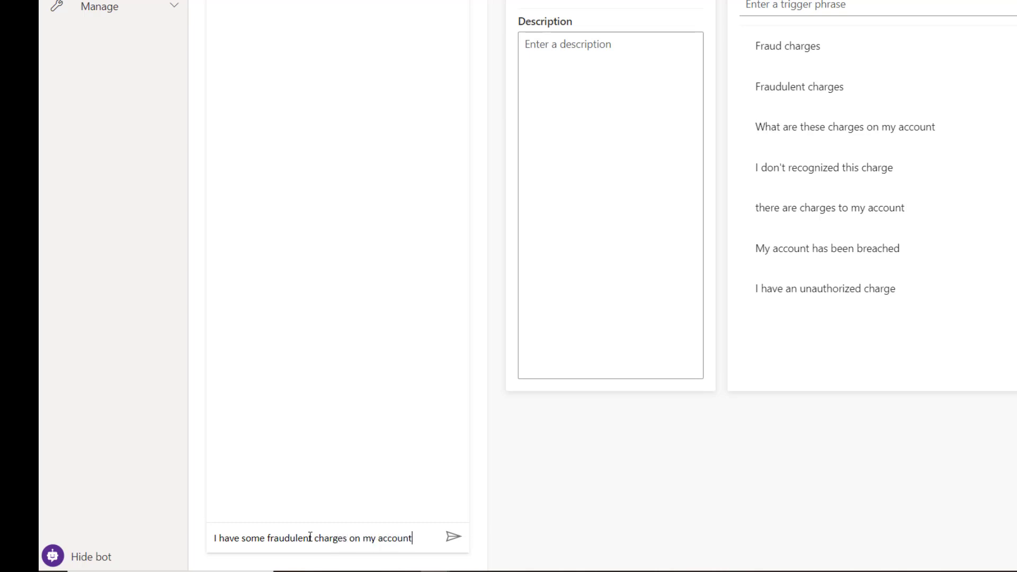
key("Return")
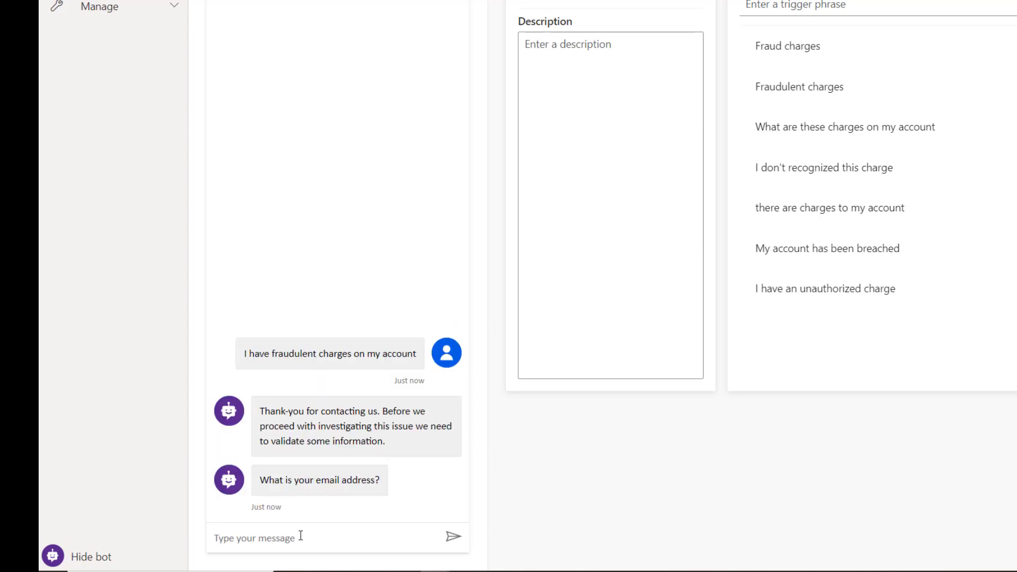
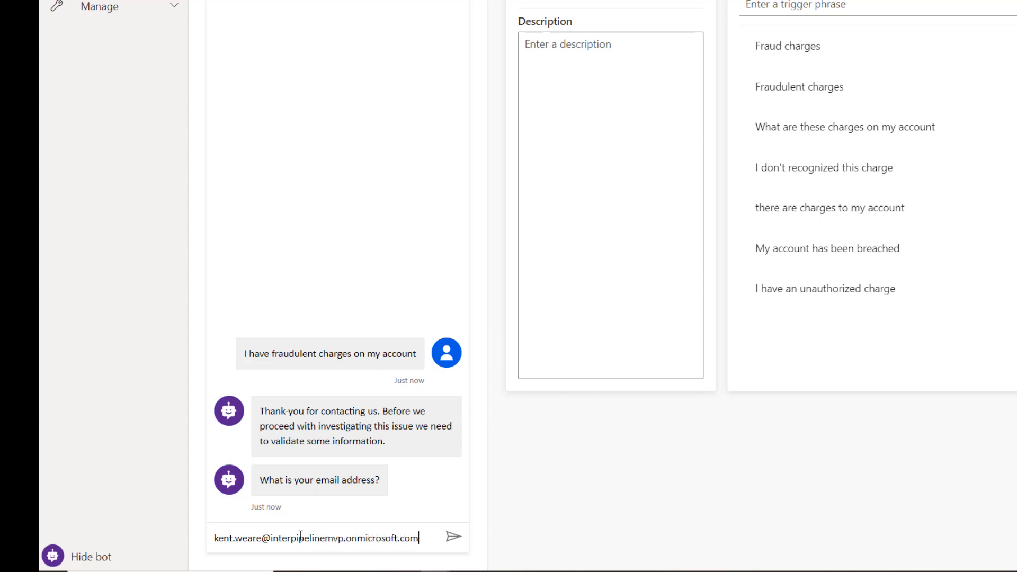
Step: Answer with the user's e-mail, account number, date of birth and 'i have noticed some odd charges'
key("Return")
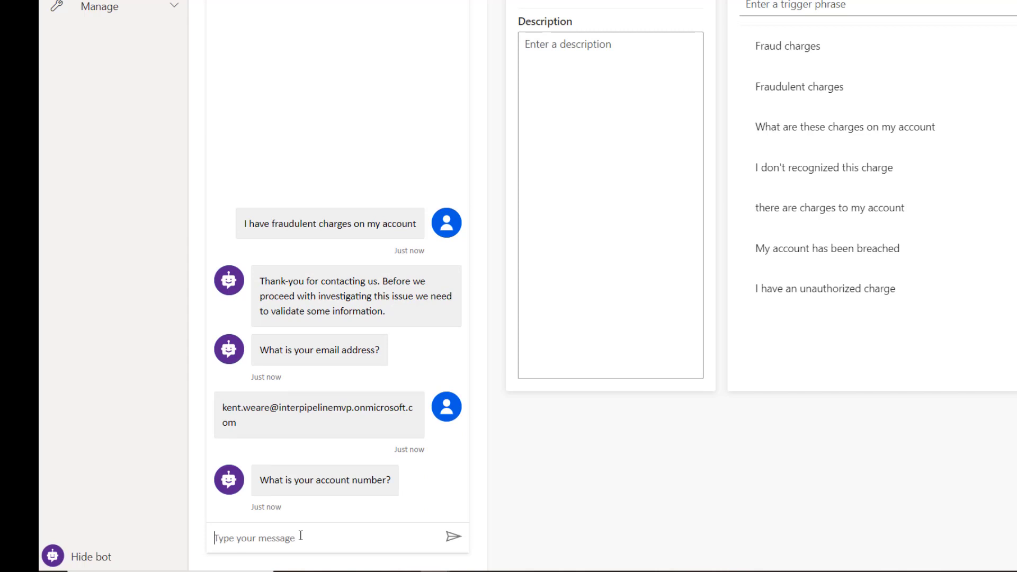
type("1111111")
key("Return")
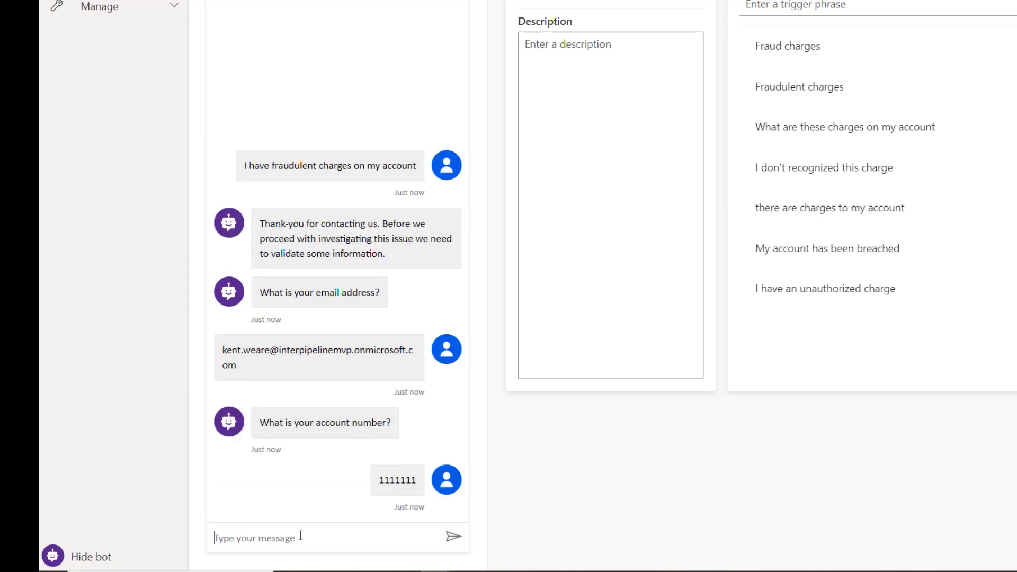
type("1985-01-01")
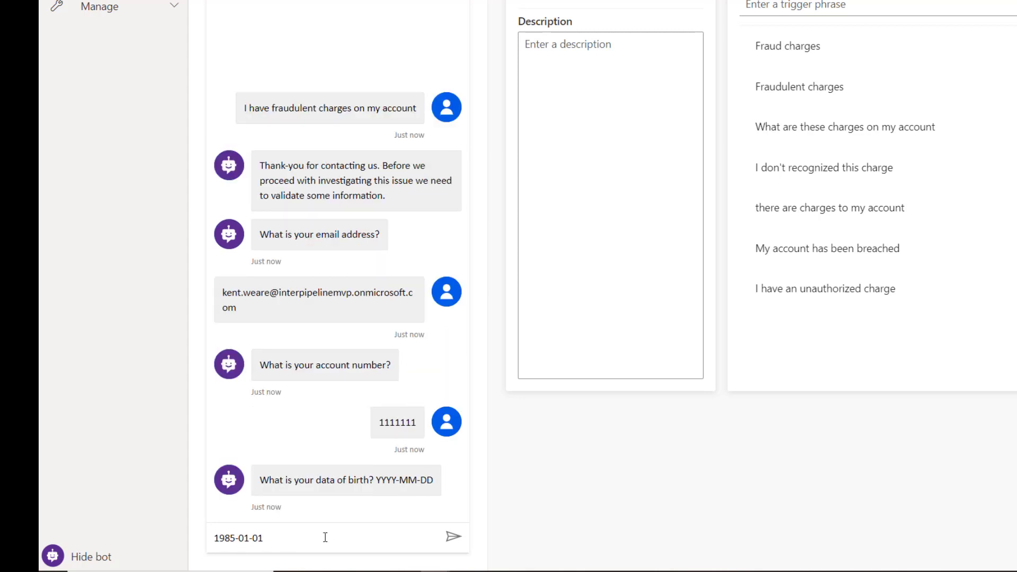
key("Return")
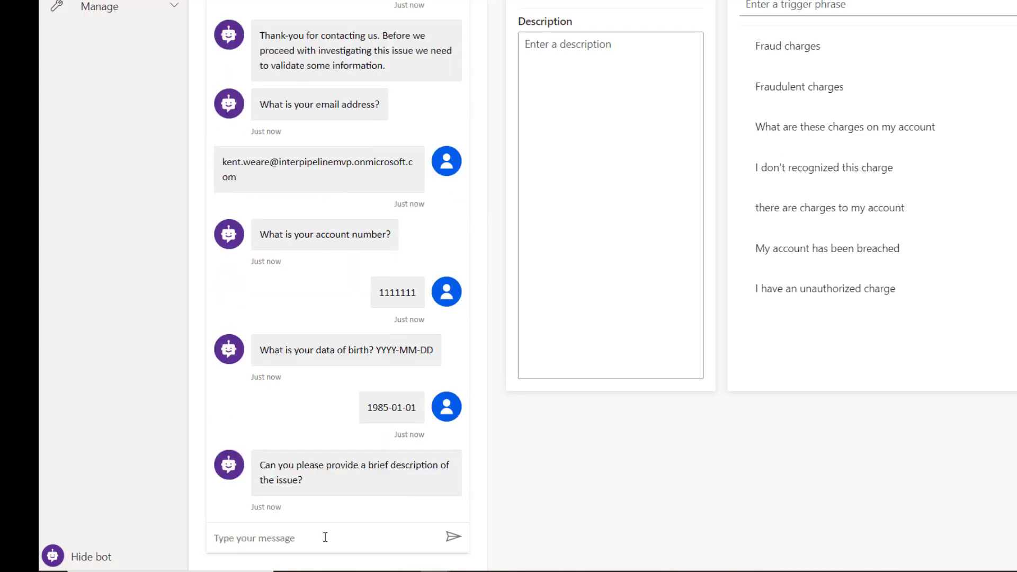
type("i have noticed some odd charges")
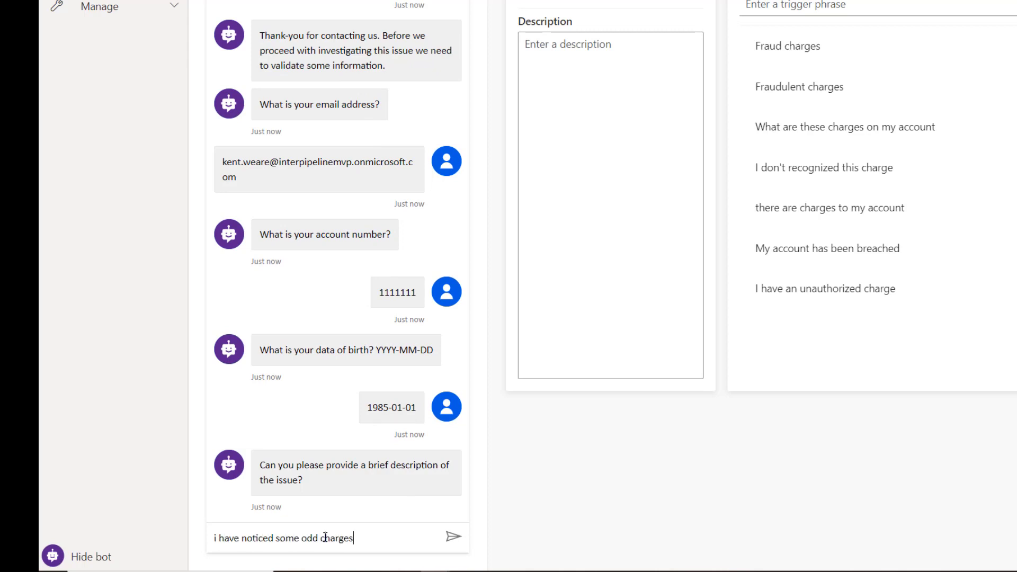
key("Return")
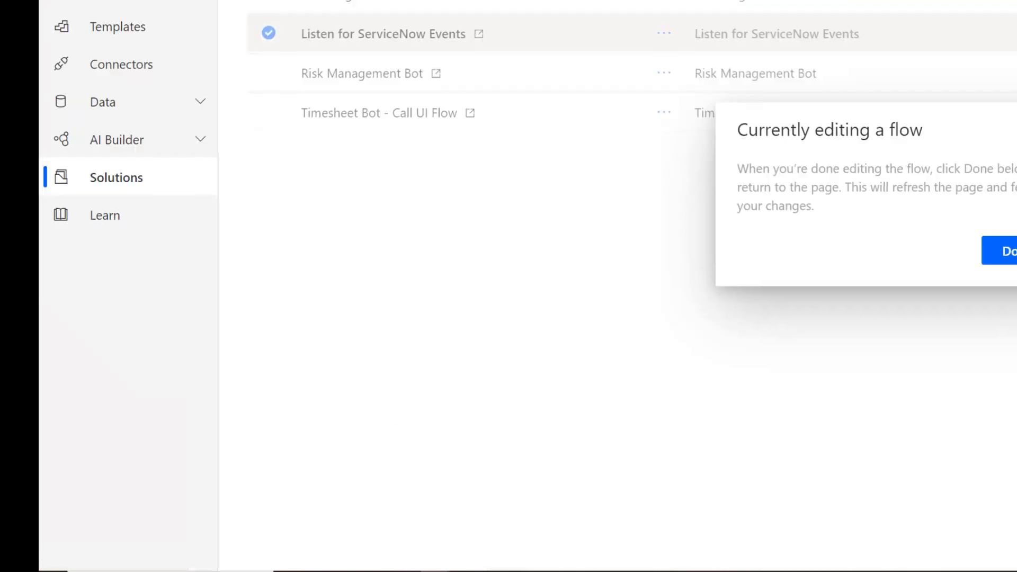
Step: Refresh the Listen for ServiceNow Events runs and open the newest 11:01:54 AM run
left_click(401, 9)
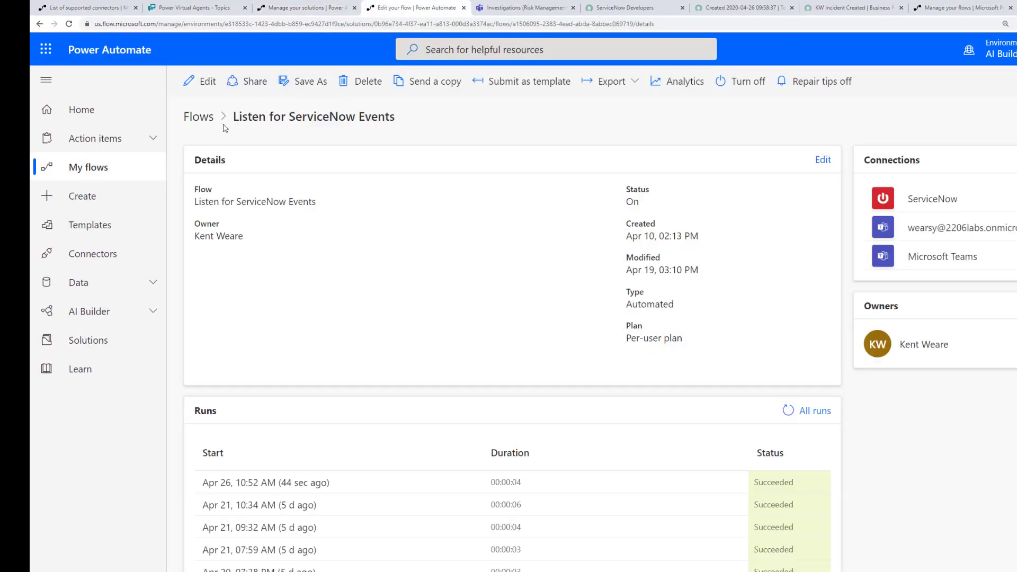
left_click(788, 411)
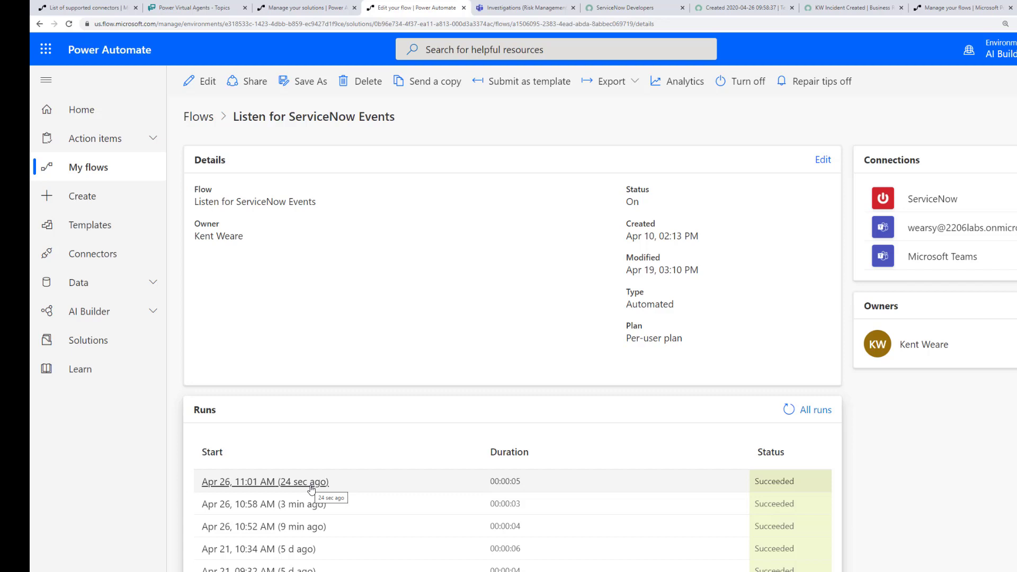
left_click(312, 482)
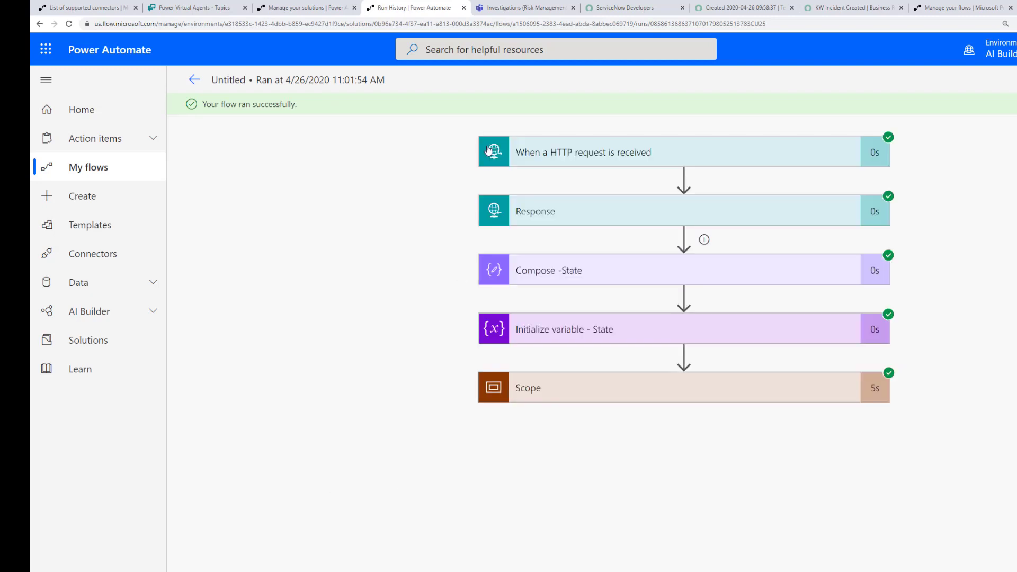
Step: Inspect the HTTP trigger's outputs showing incident number INC0010048
left_click(554, 158)
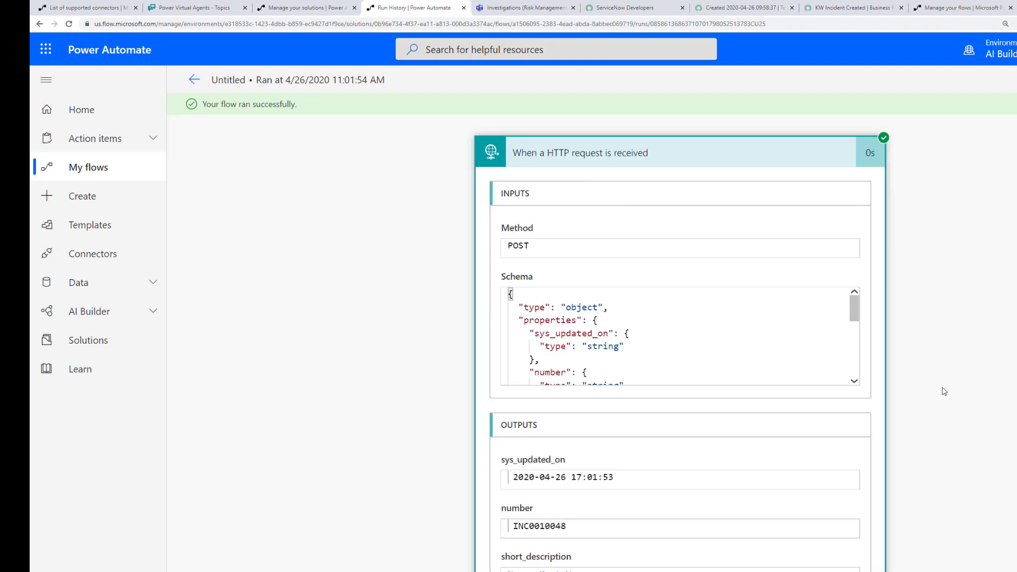
scroll(654, 281, "down", 4)
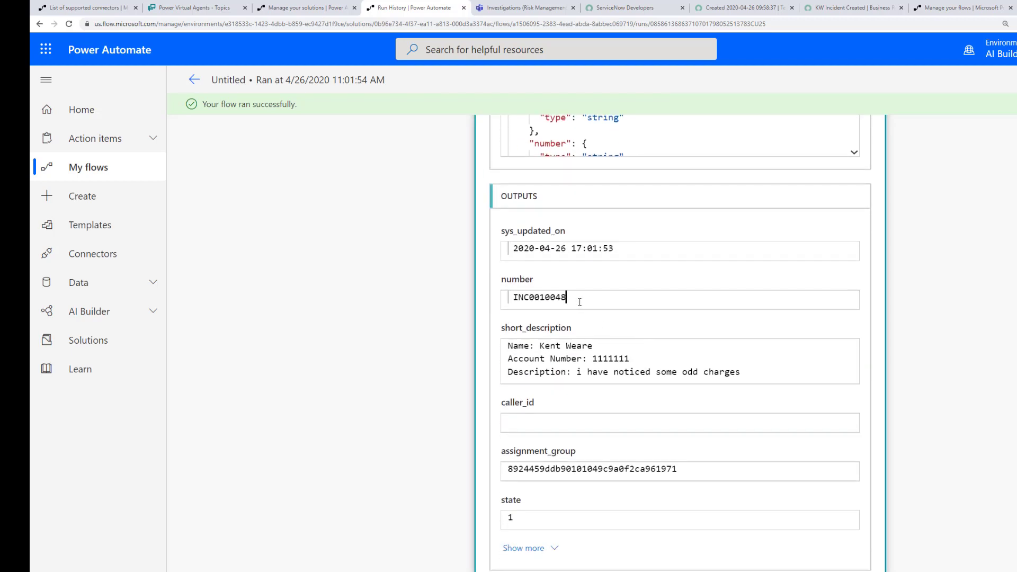
left_click_drag(566, 297, 555, 297)
scroll(972, 439, "up", 4)
left_click(627, 169)
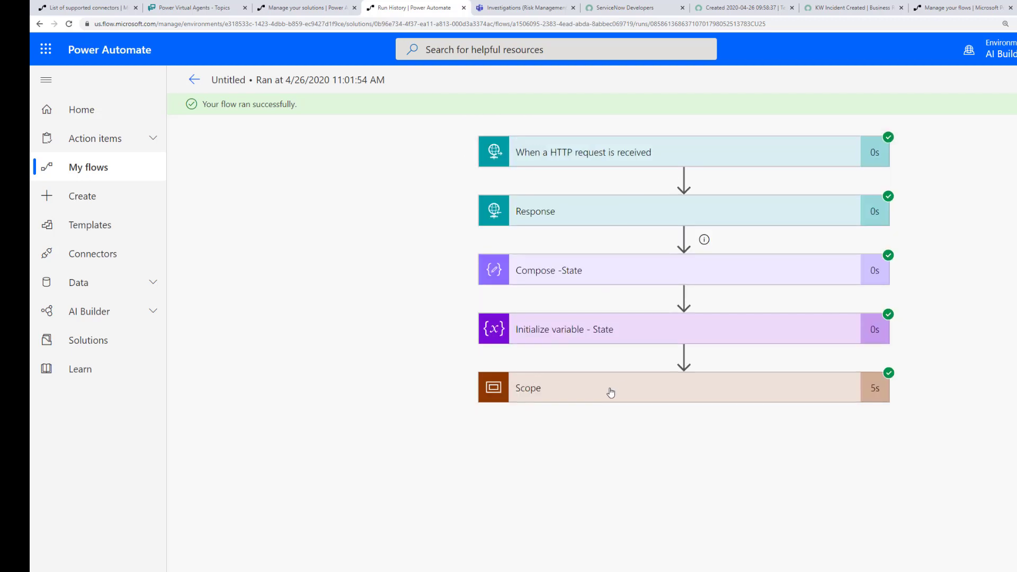
Step: Expand Scope and check the Compose - Fullname step's output
left_click(587, 379)
scroll(488, 508, "down", 2)
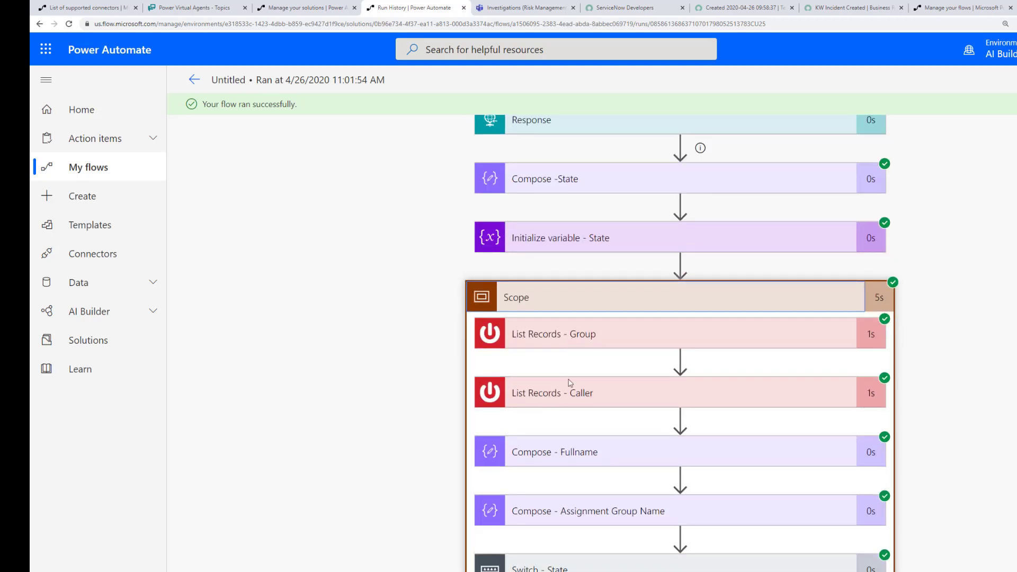
left_click(513, 465)
scroll(546, 530, "down", 3)
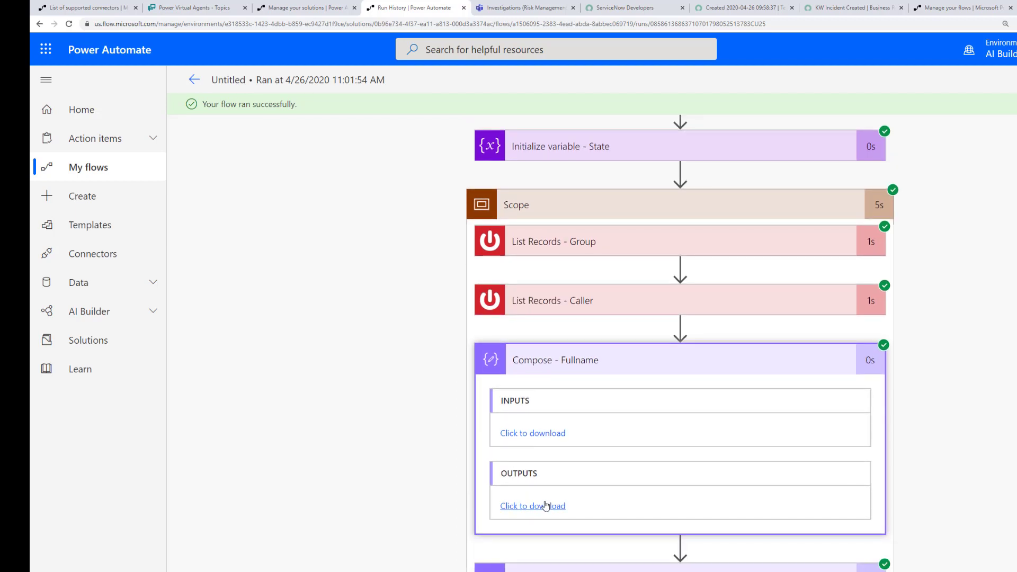
left_click(546, 507)
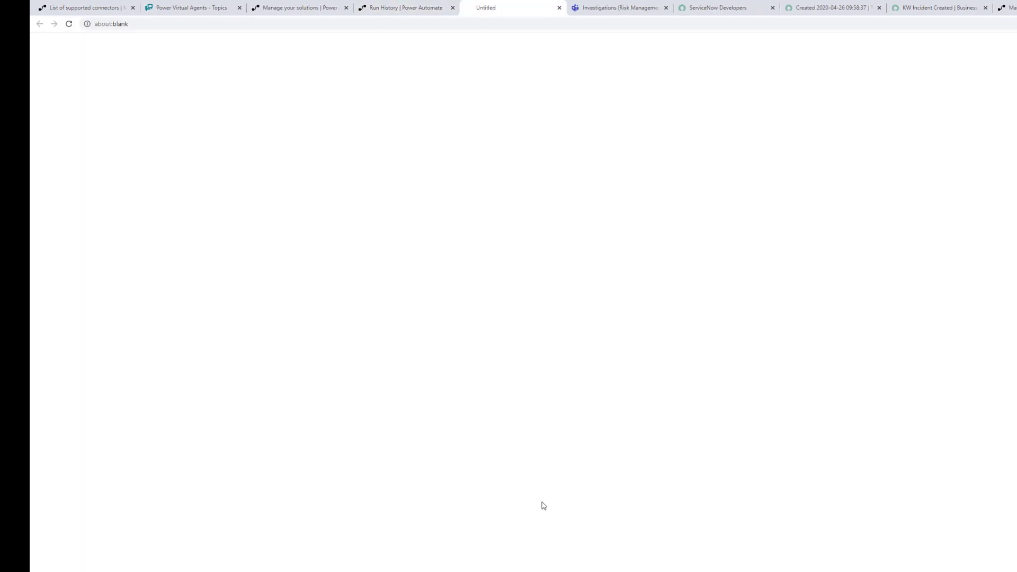
left_click(406, 9)
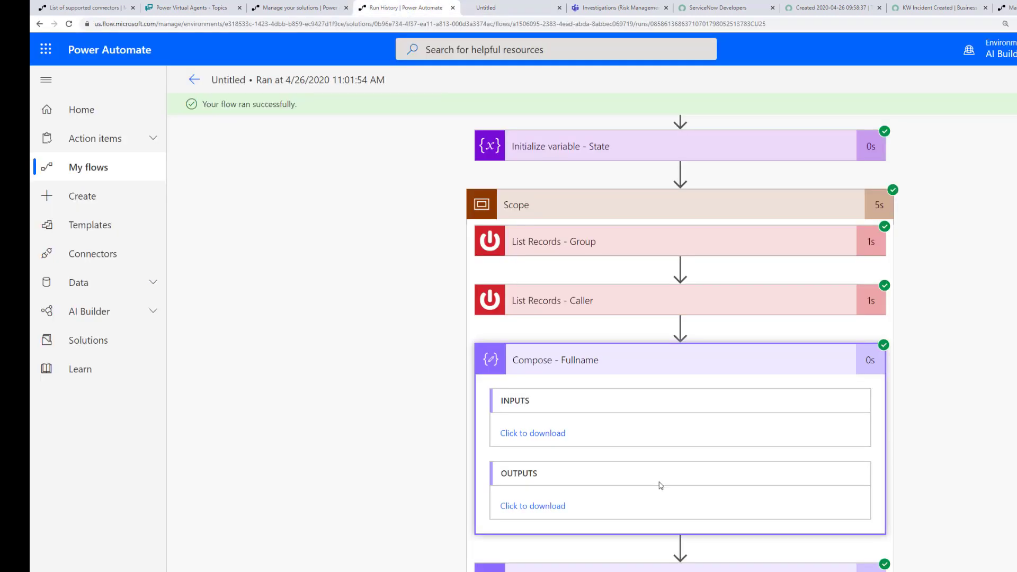
scroll(662, 485, "down", 3)
Step: Review the caller's name in the Post a message (V3) text sent to Investigations
left_click(598, 551)
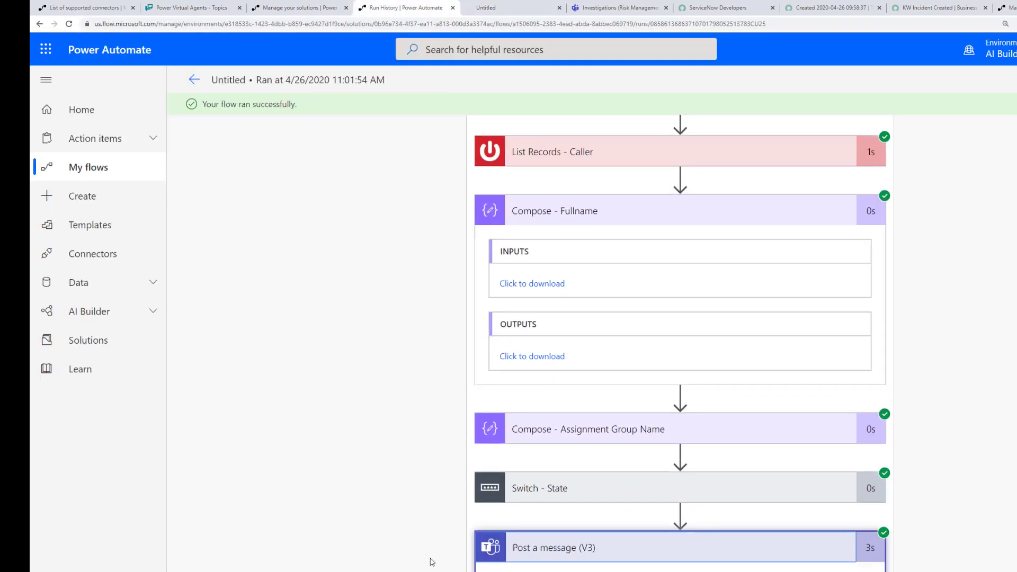
scroll(433, 562, "down", 7)
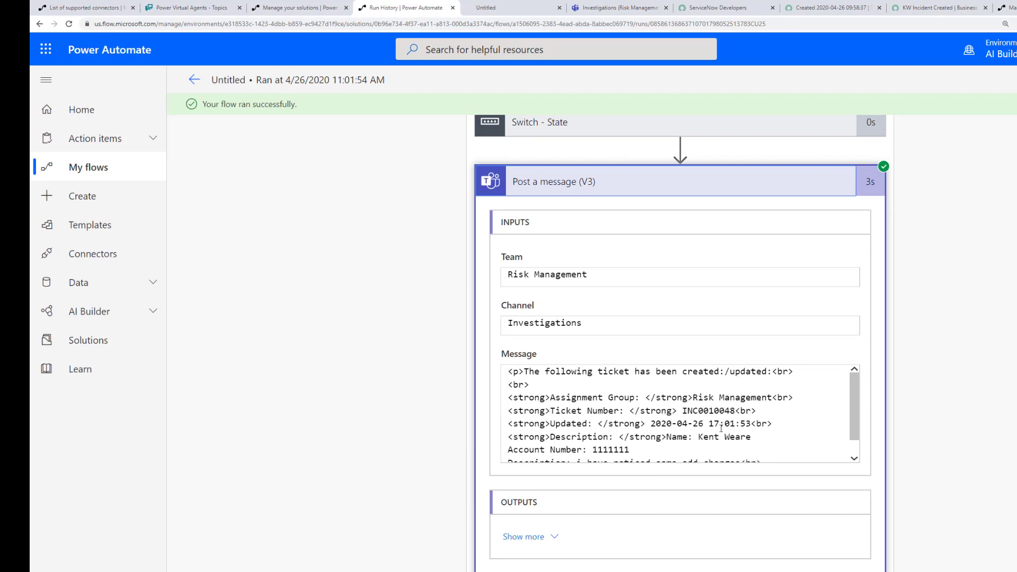
left_click_drag(699, 439, 753, 443)
scroll(590, 448, "down", 1)
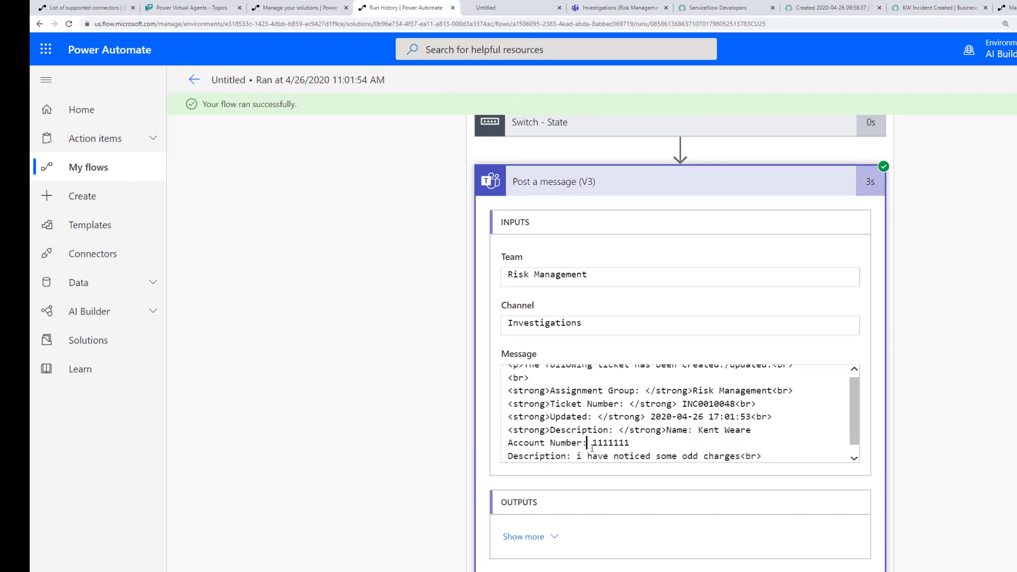
left_click_drag(589, 447, 639, 445)
left_click_drag(576, 457, 737, 443)
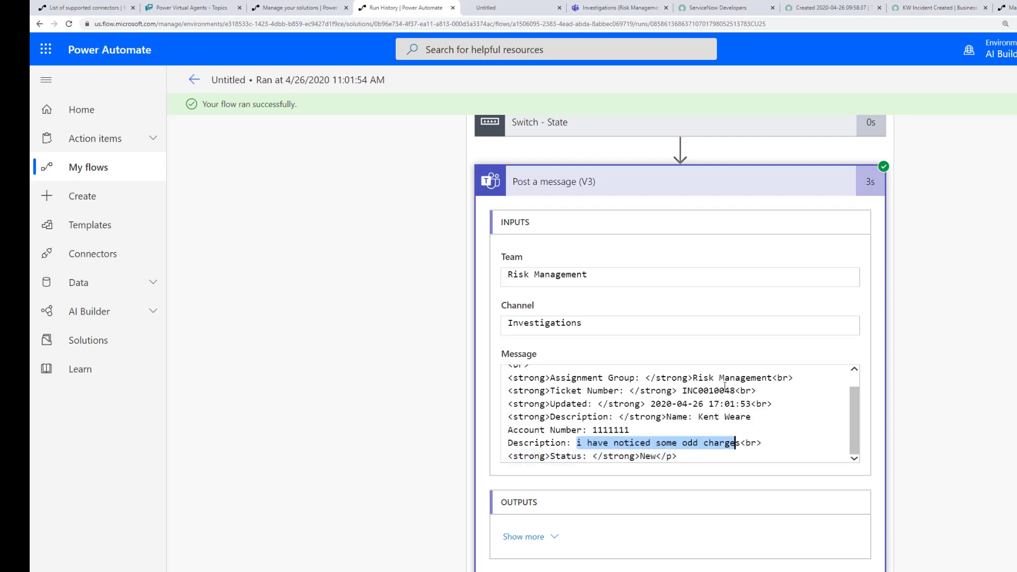
scroll(603, 268, "up", 5)
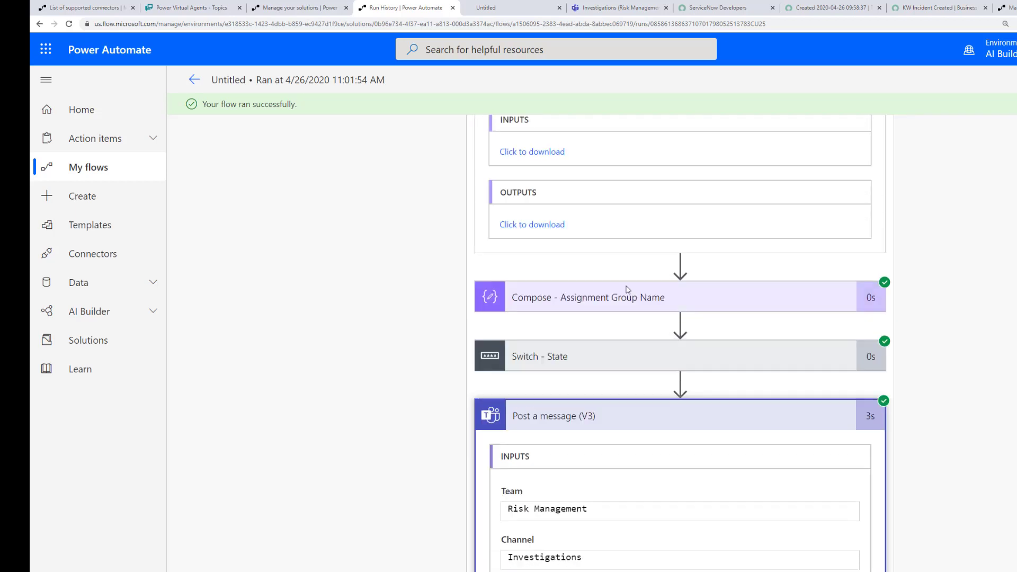
scroll(604, 344, "up", 3)
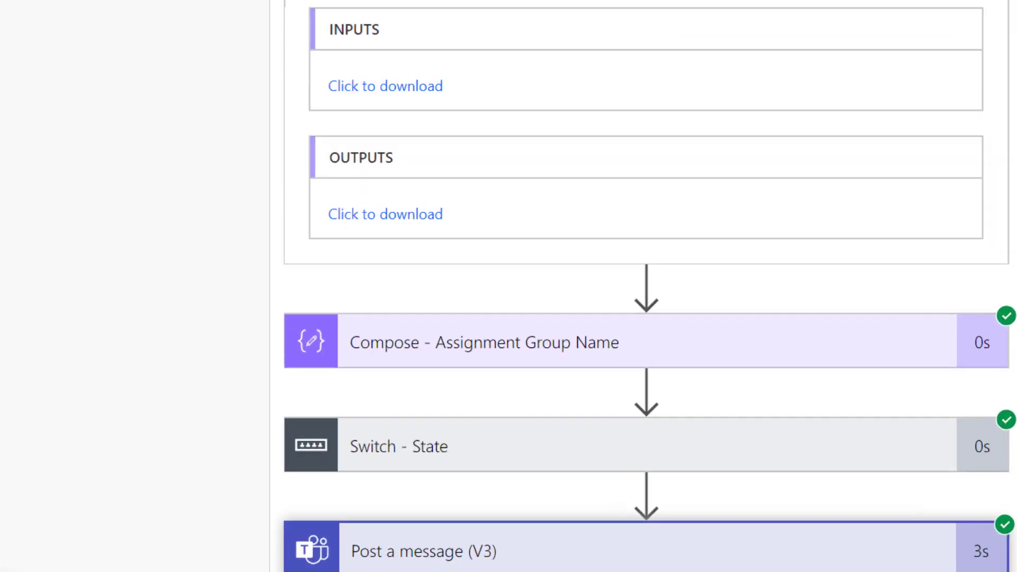
left_click(640, 7)
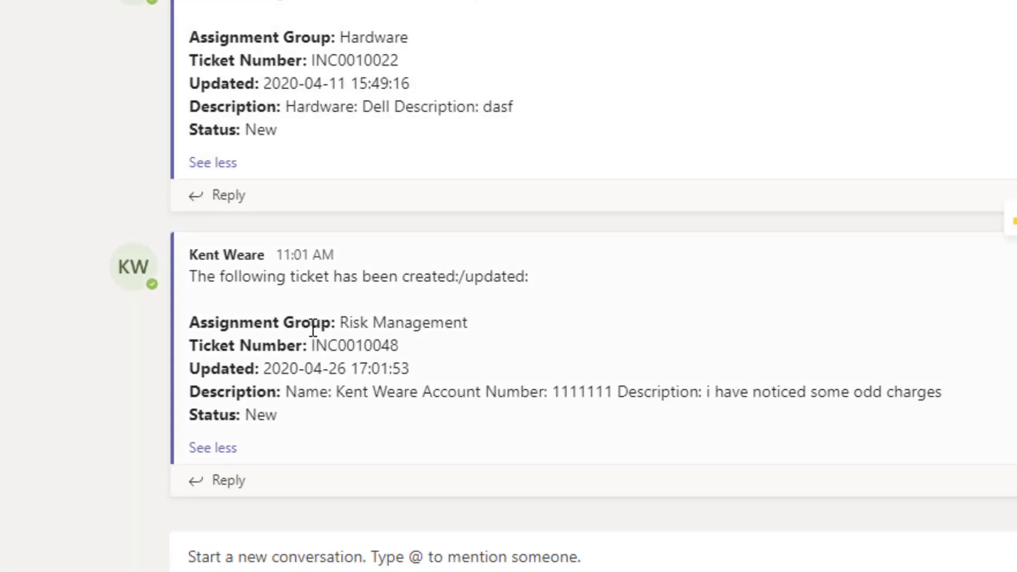
Step: Highlight the 11:01 AM timestamp and ticket number INC0010048 in the new Investigations post
left_click_drag(278, 259, 333, 258)
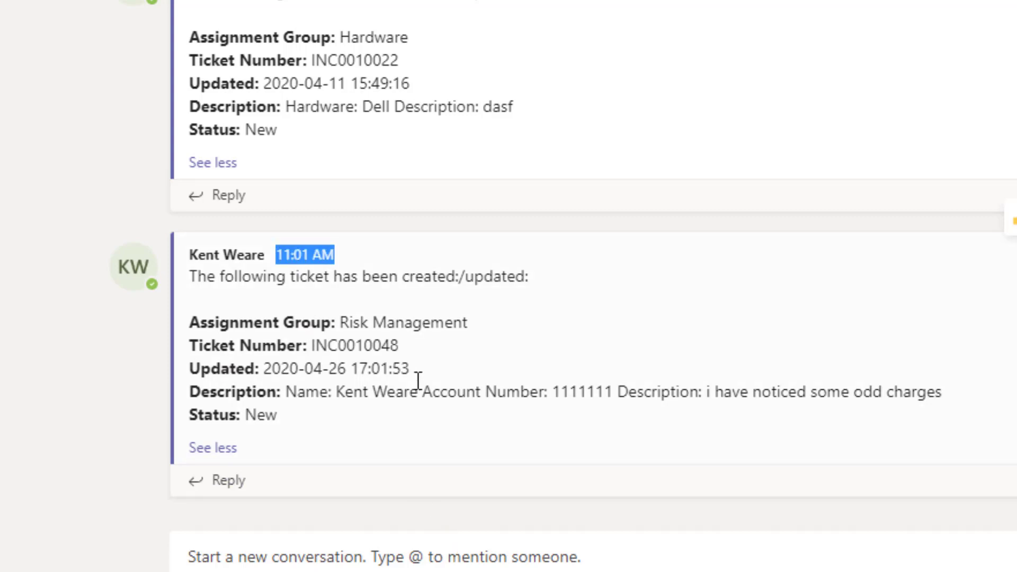
left_click_drag(399, 347, 367, 378)
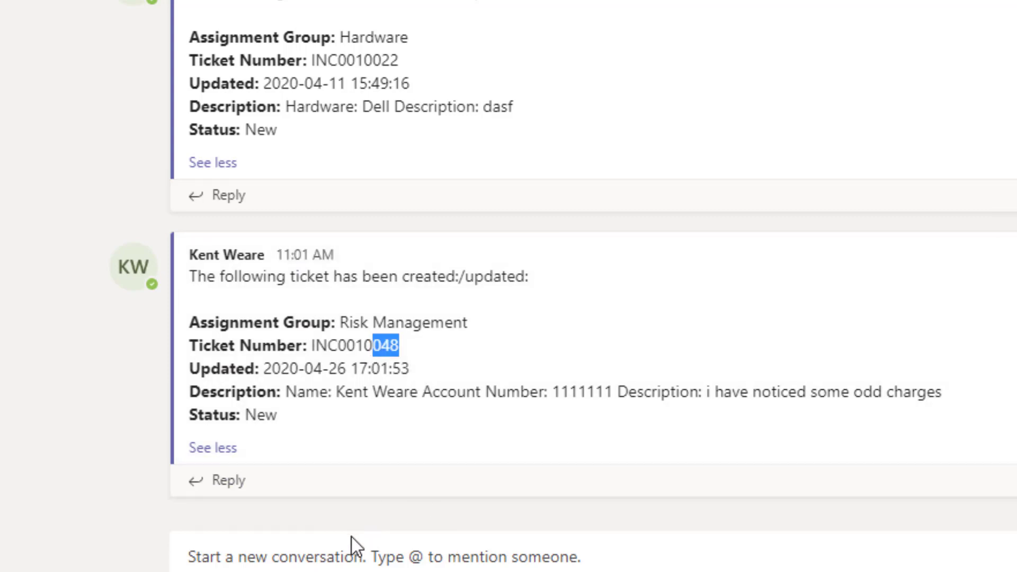